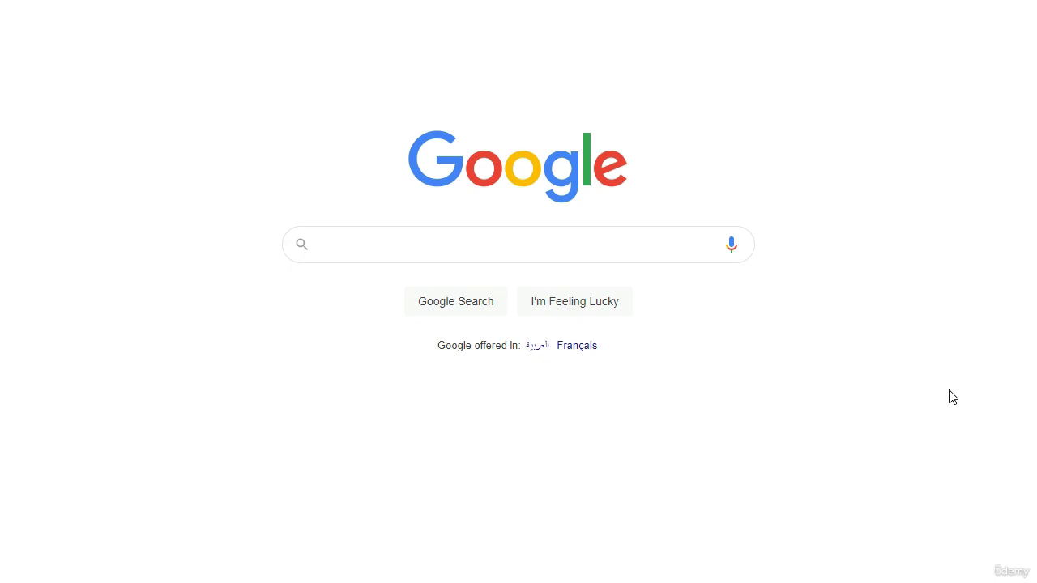
Search Google for "dell latitude 5410 bin file".
left_click(563, 247)
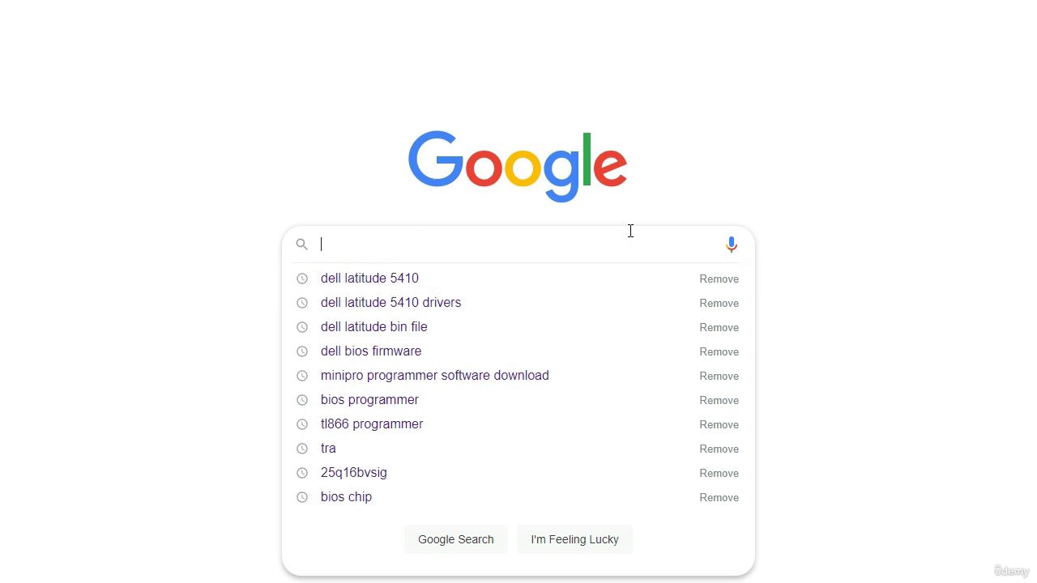
type("dell latit")
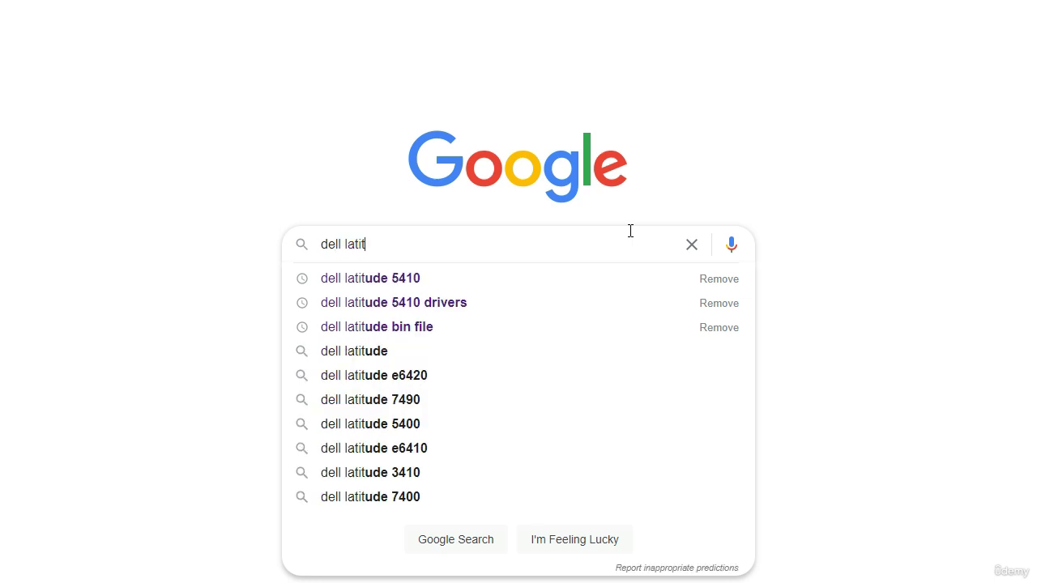
type("ude ")
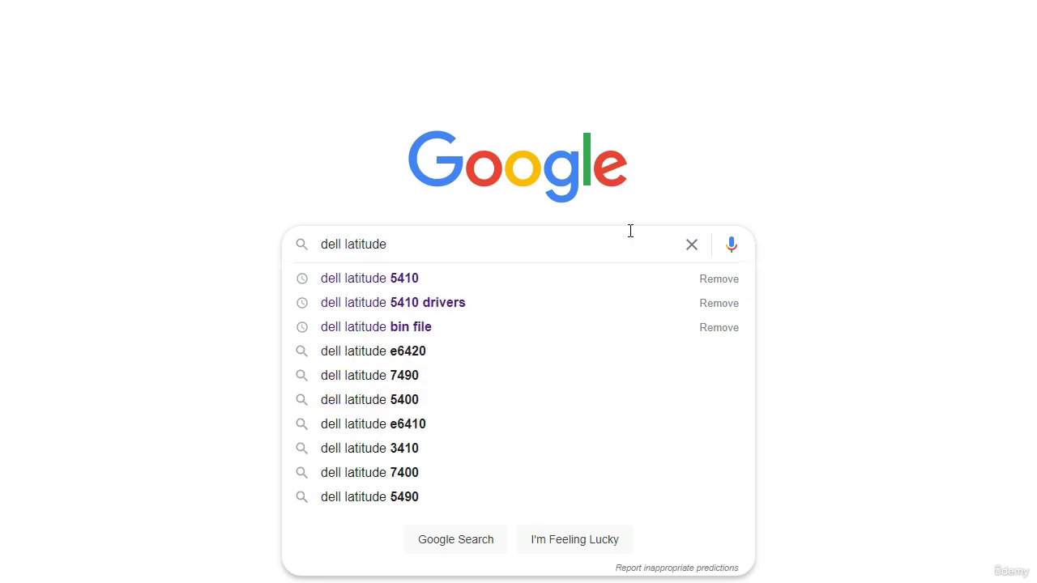
type("5410")
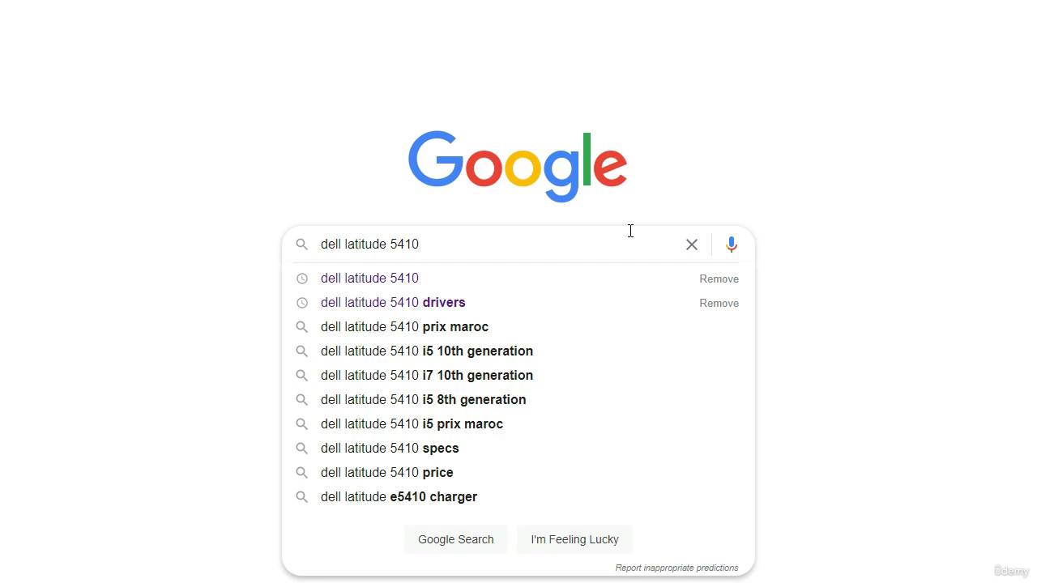
type("b")
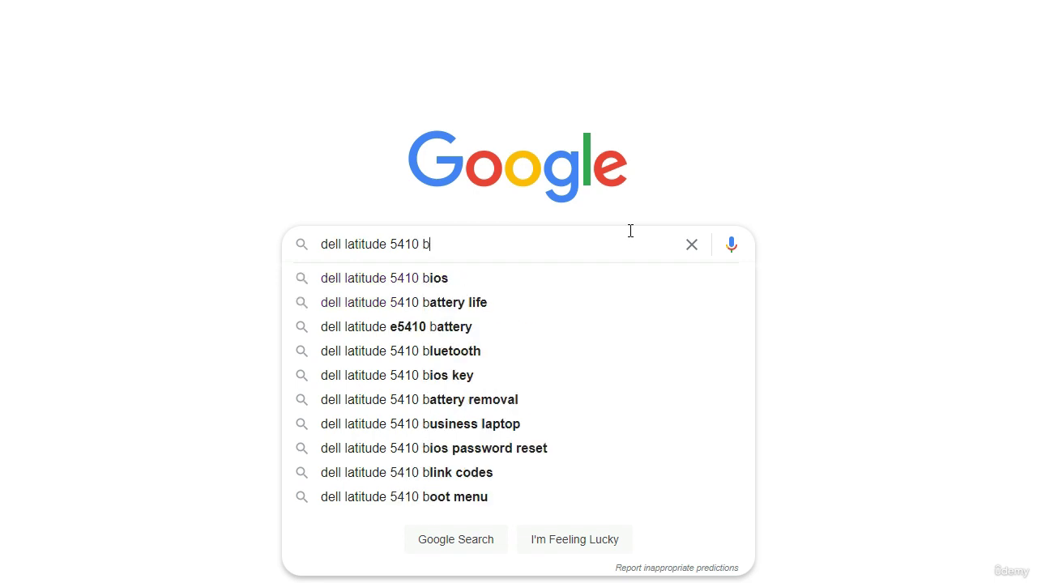
key("BackSpace")
type("bin f")
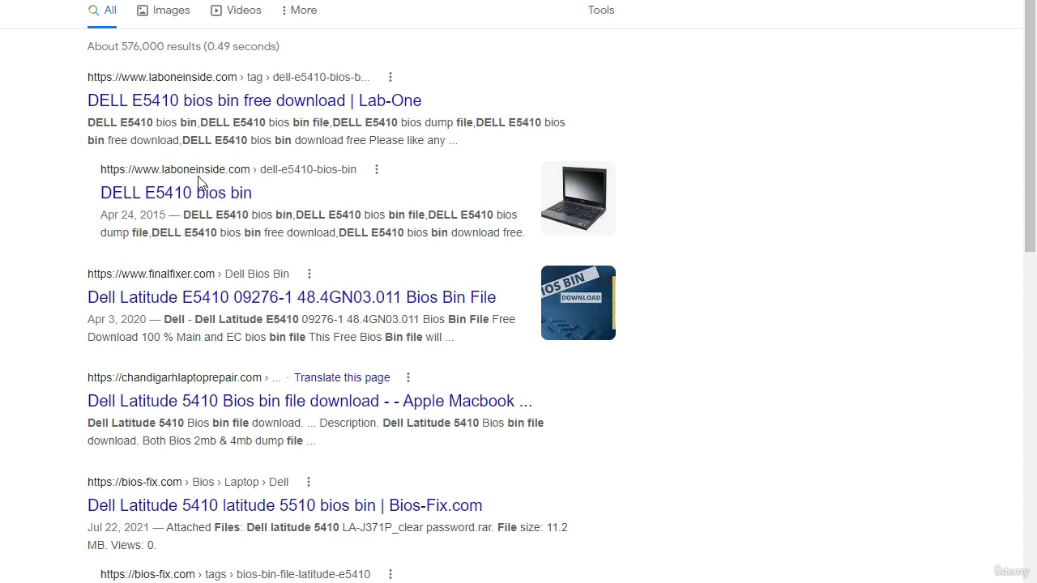
Look through the search results for sites offering a Dell Latitude 5410 BIOS bin file.
scroll(199, 190, "down", 1)
scroll(203, 196, "up", 1)
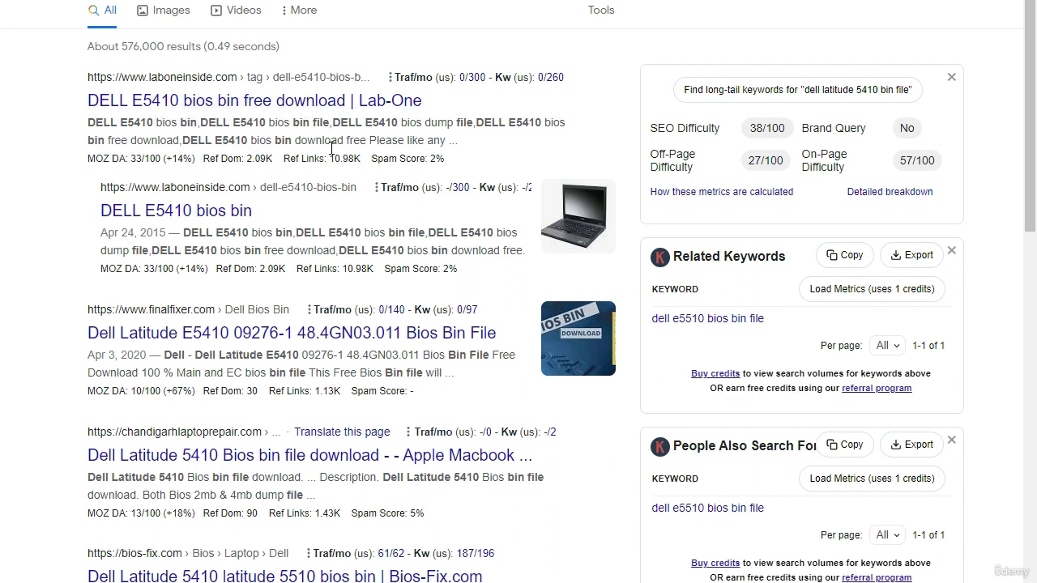
scroll(162, 272, "down", 7)
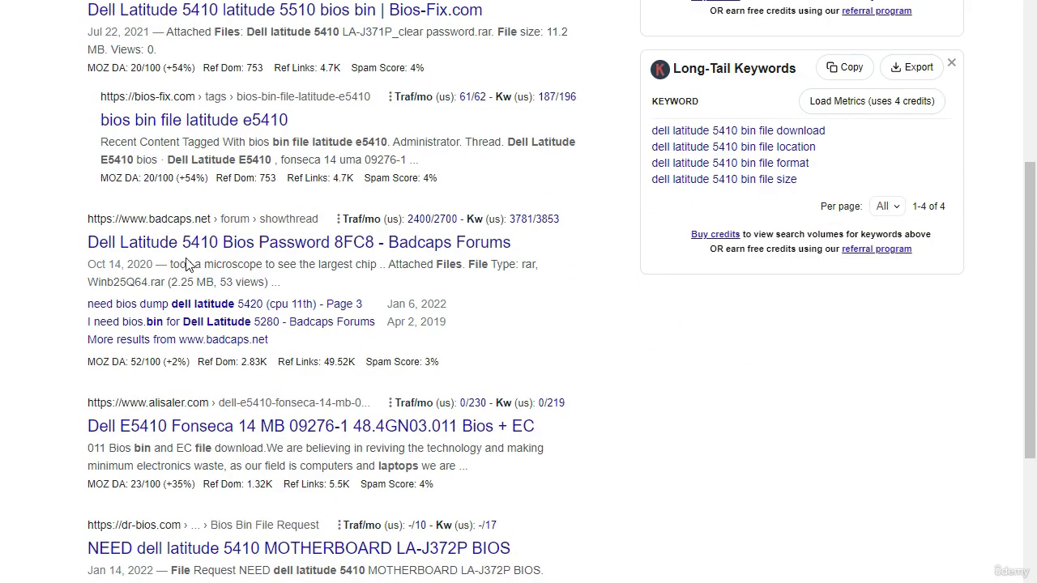
scroll(208, 316, "up", 3)
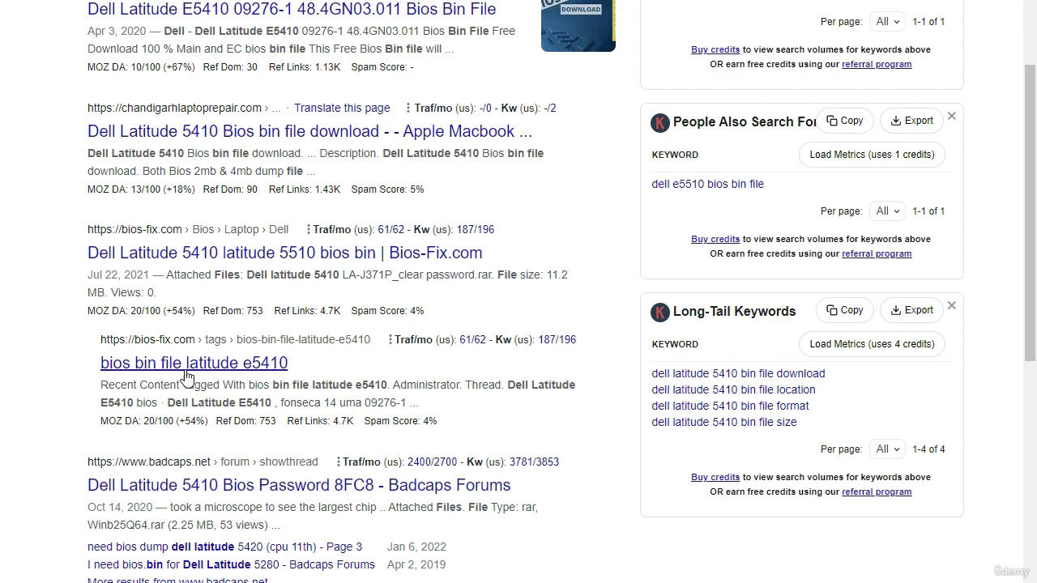
scroll(197, 381, "up", 3)
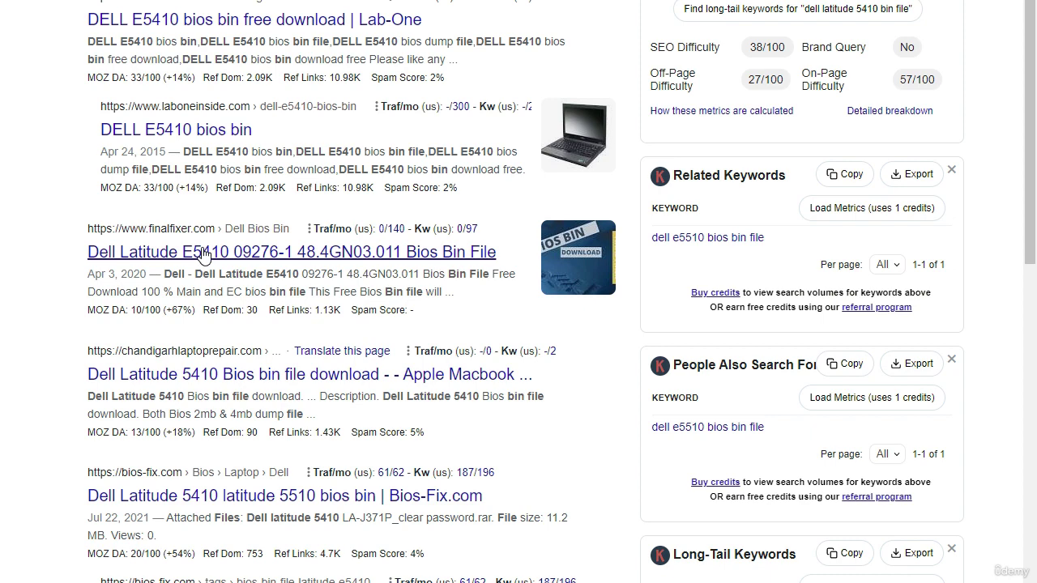
scroll(289, 316, "up", 1)
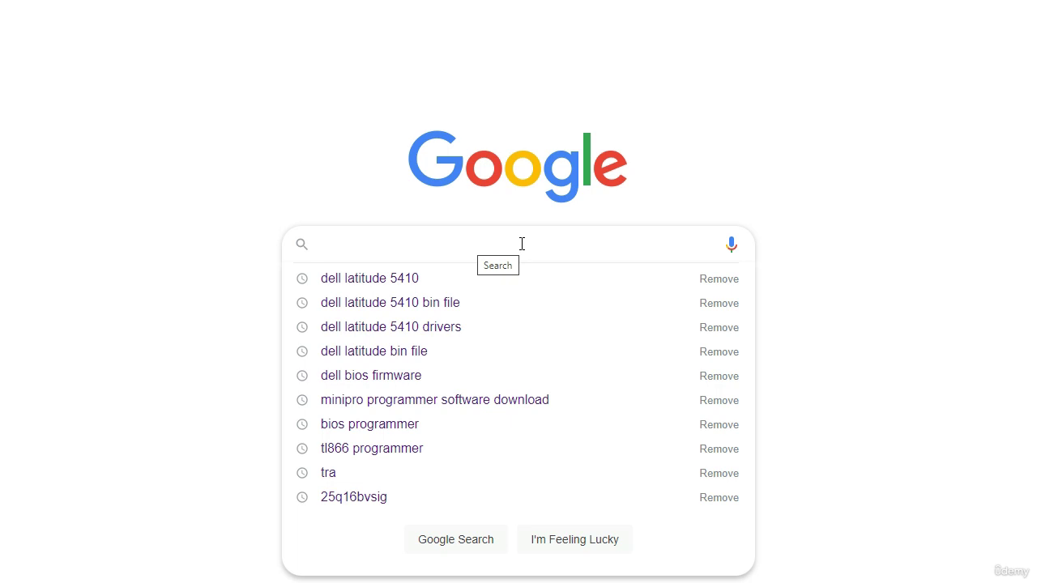
Search Google for "dell latitude 5410 drivers" and open the Dell US Drivers & Downloads support page for the Latitude 5410.
type("dell")
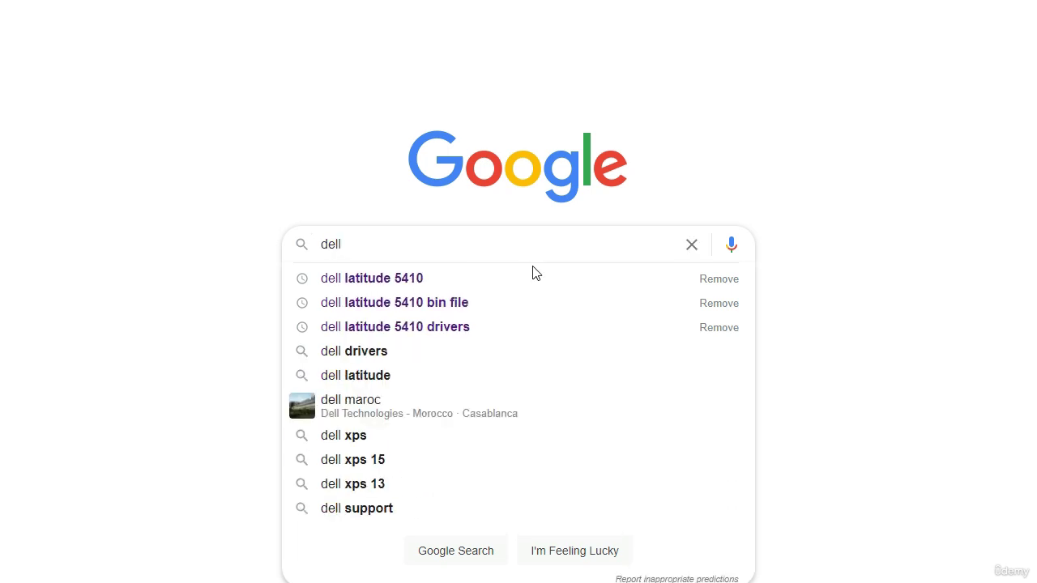
type(" latitude ")
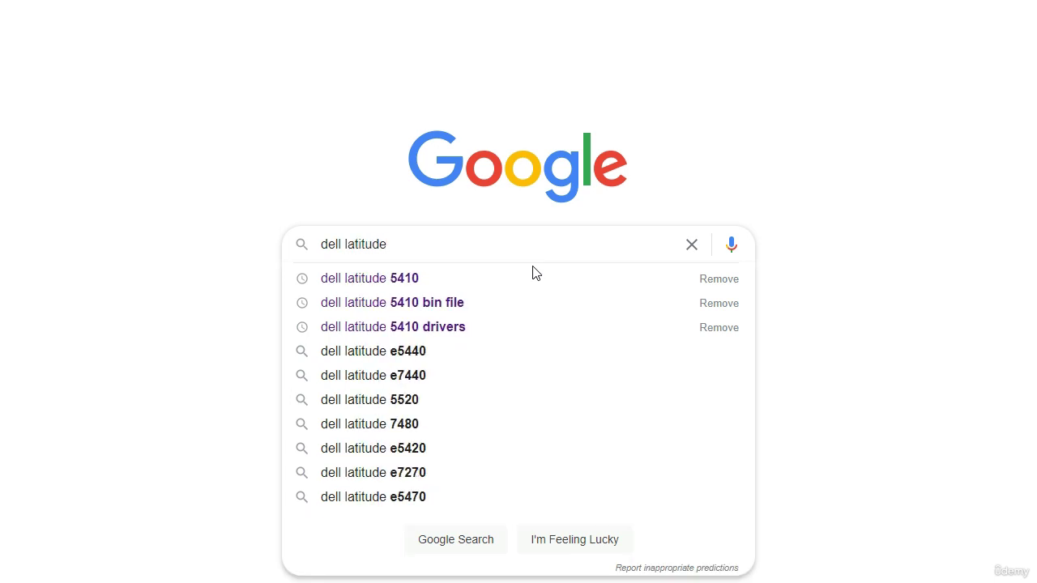
type("5410 ")
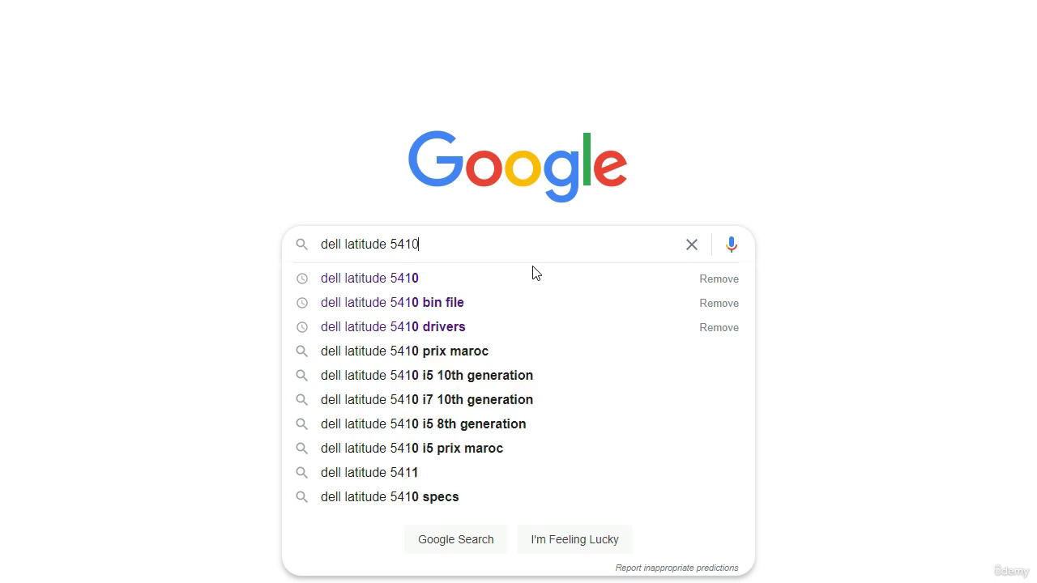
type("dri")
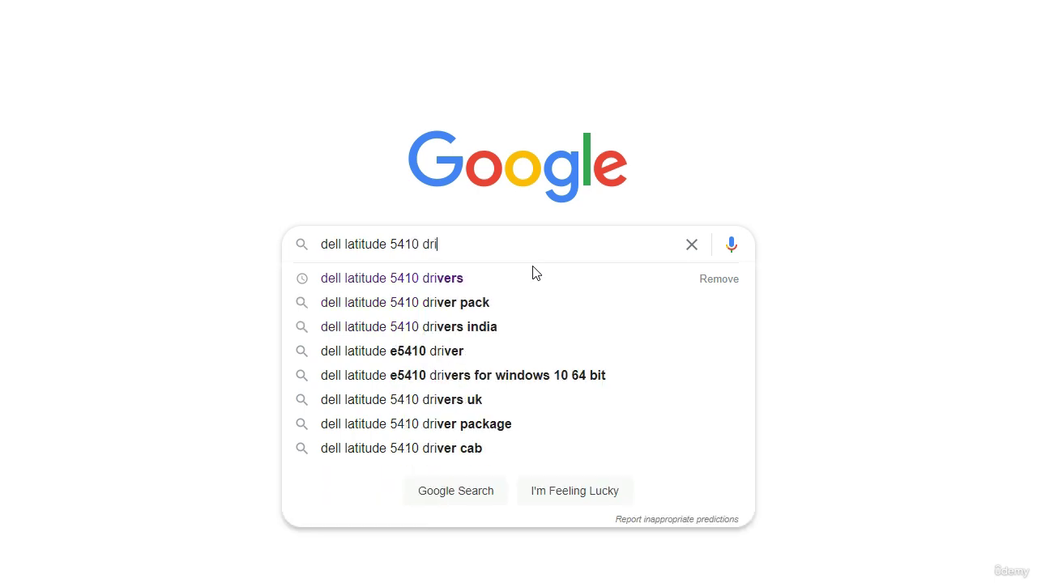
type("vers")
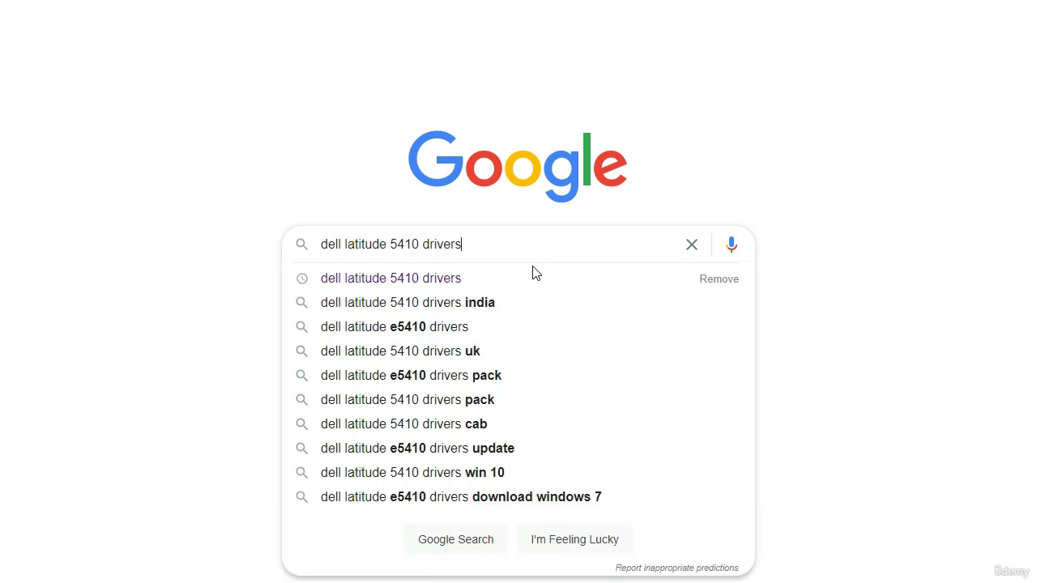
key("Return")
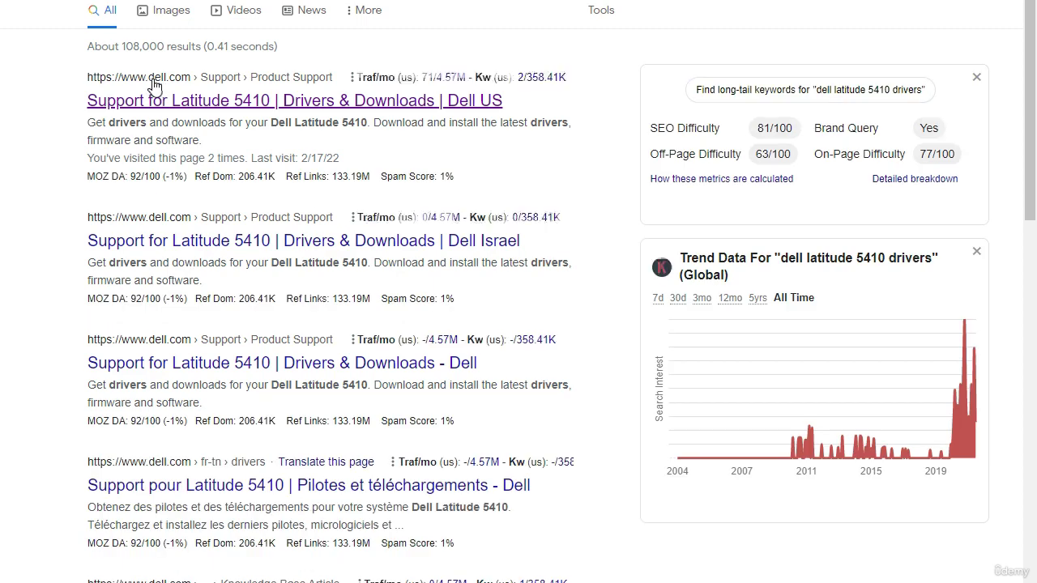
left_click(180, 101)
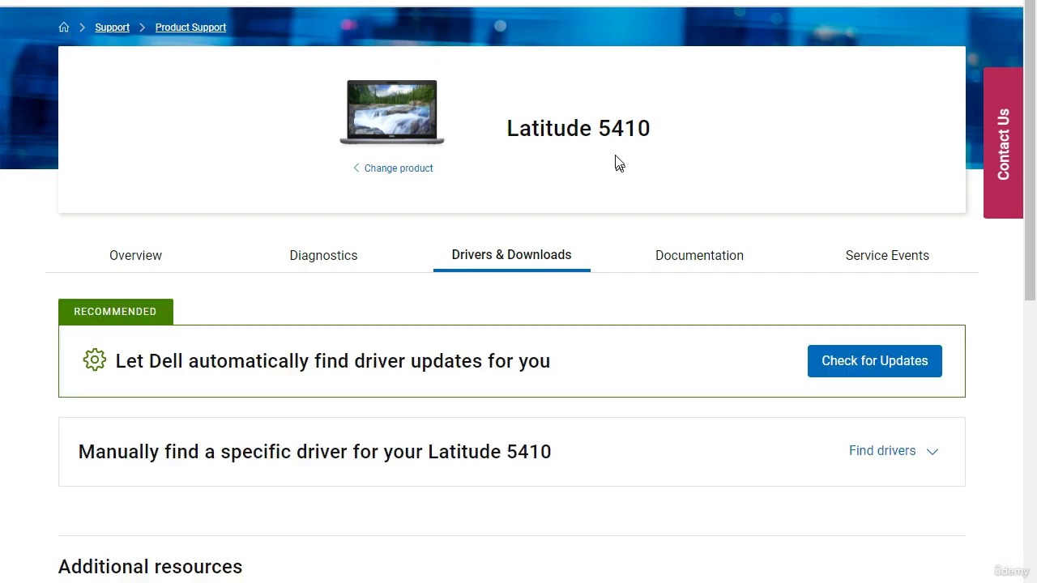
Open the manual driver search for the Latitude 5410 and filter it to Windows 10, 64-bit and the BIOS category.
scroll(664, 324, "down", 1)
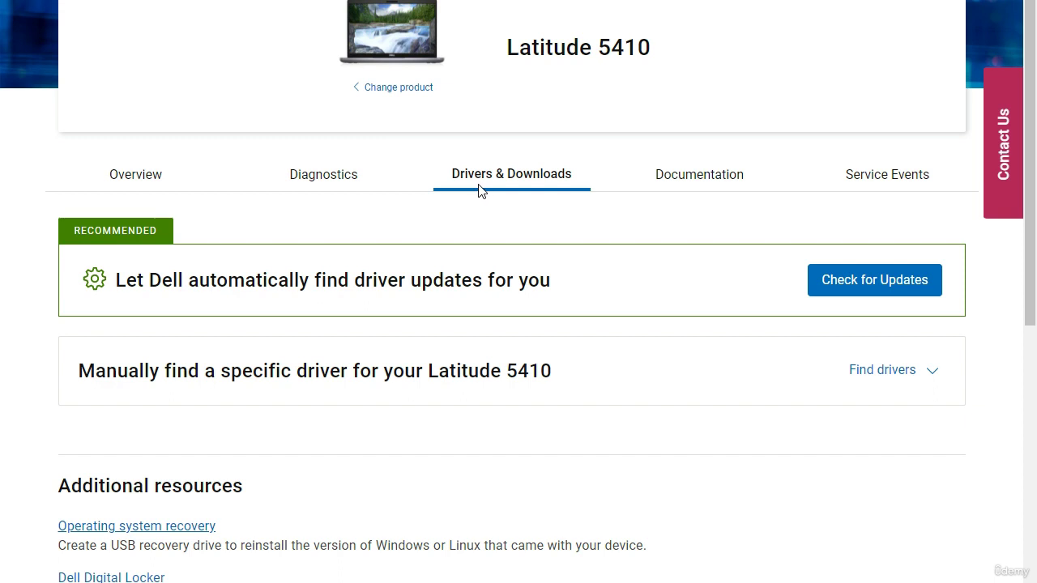
left_click(883, 371)
scroll(675, 332, "down", 3)
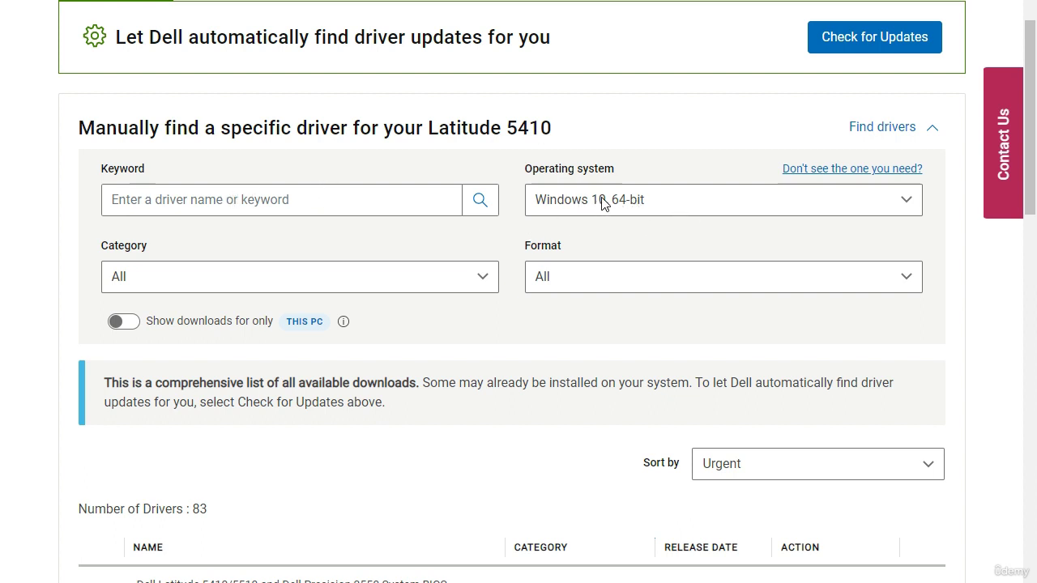
left_click(908, 201)
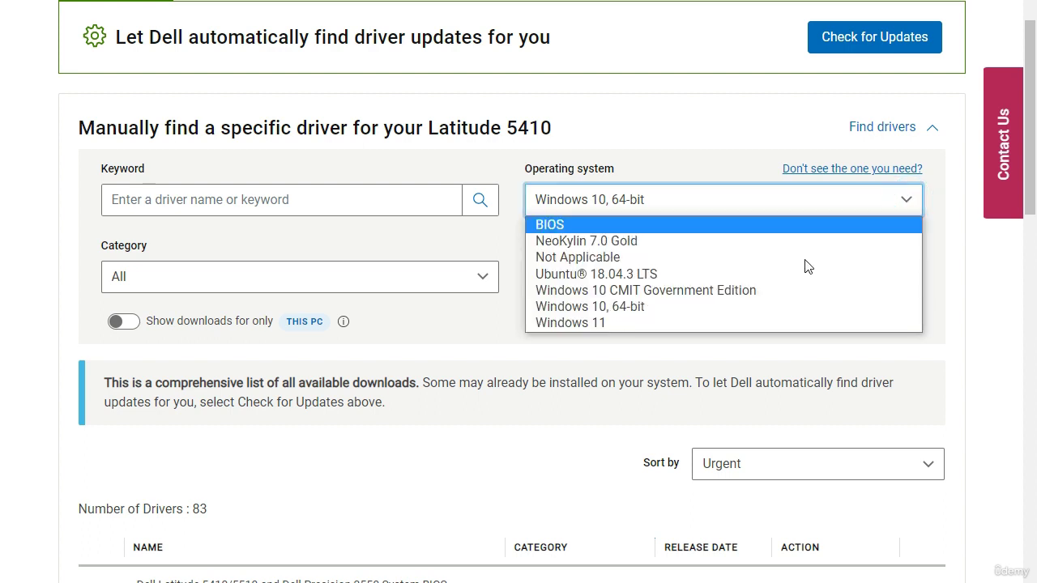
left_click(589, 306)
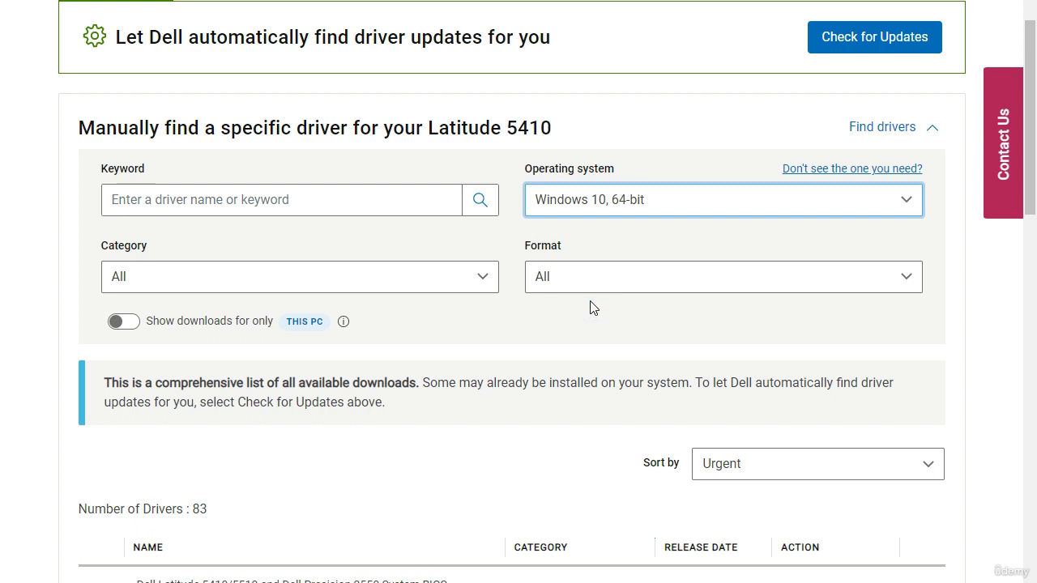
left_click(310, 280)
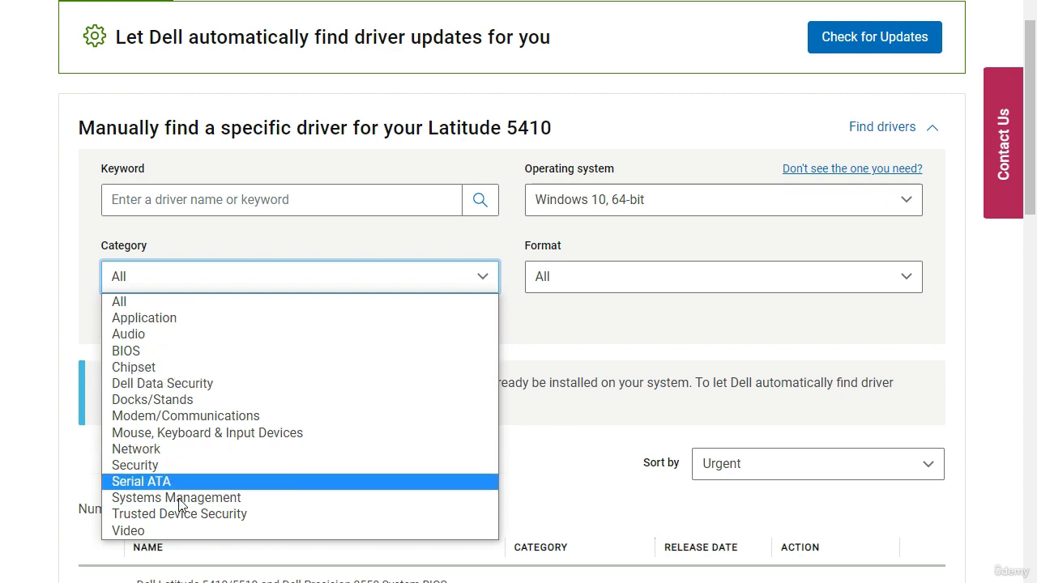
left_click(146, 354)
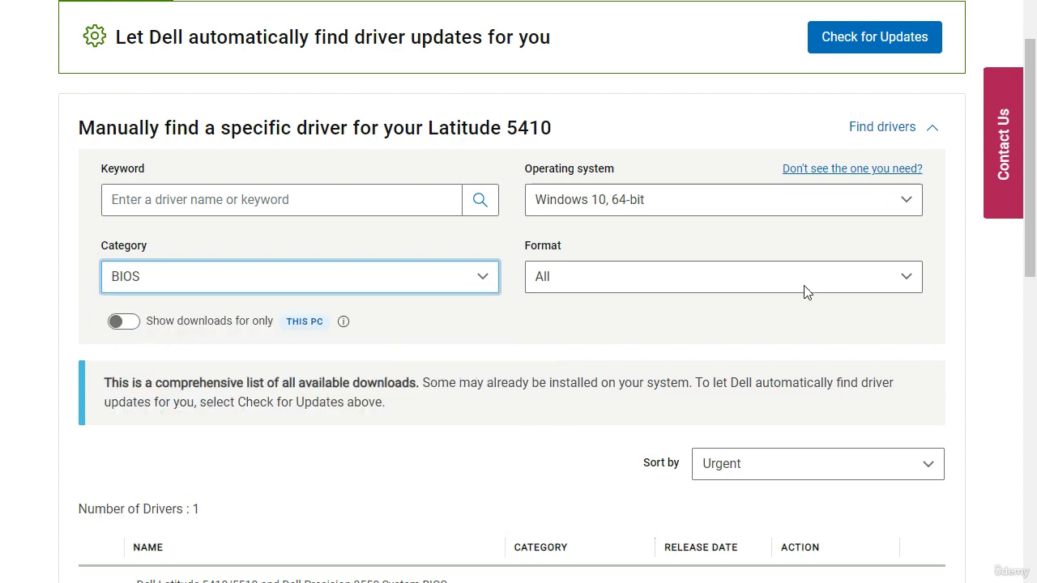
Try filtering the BIOS downloads by the Firmware Images format and reset the format to All.
left_click(888, 281)
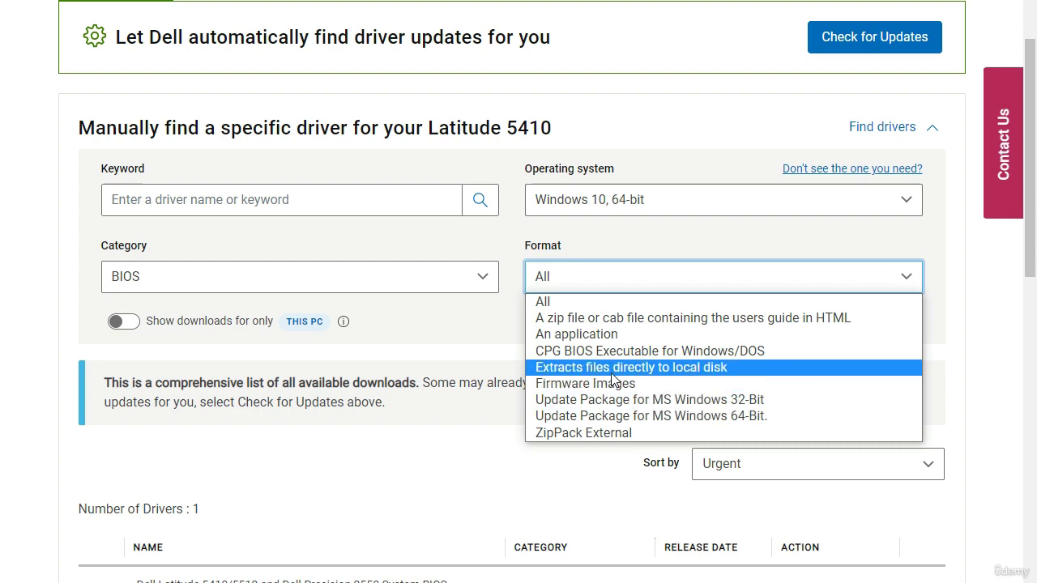
left_click(597, 385)
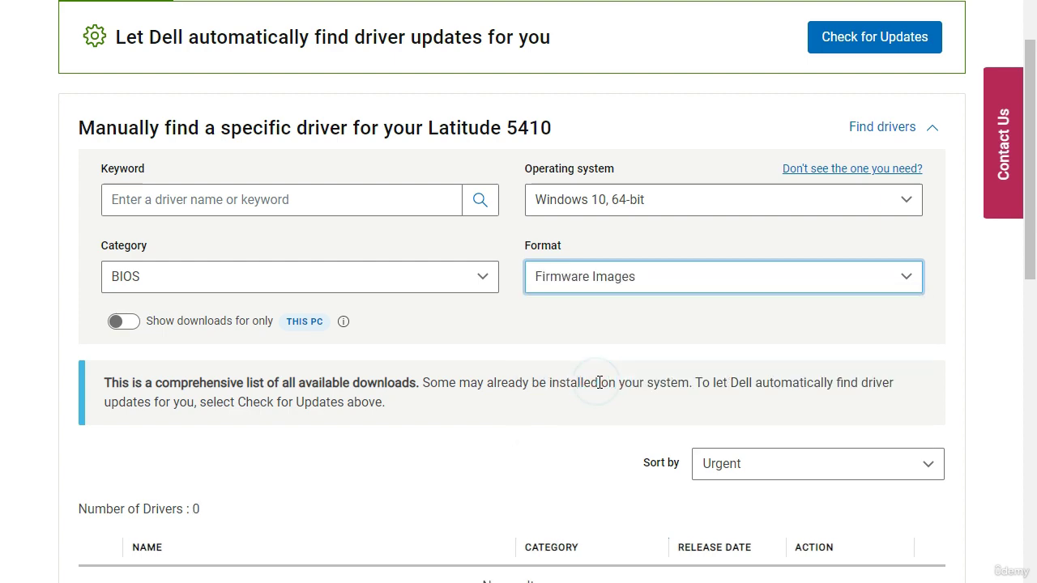
scroll(673, 477, "down", 3)
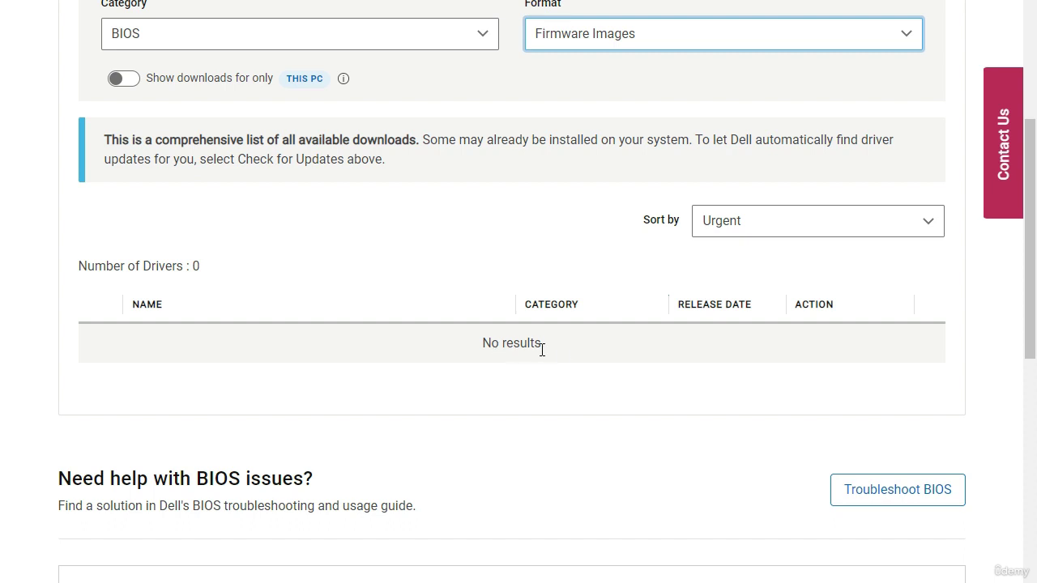
scroll(874, 410, "up", 1)
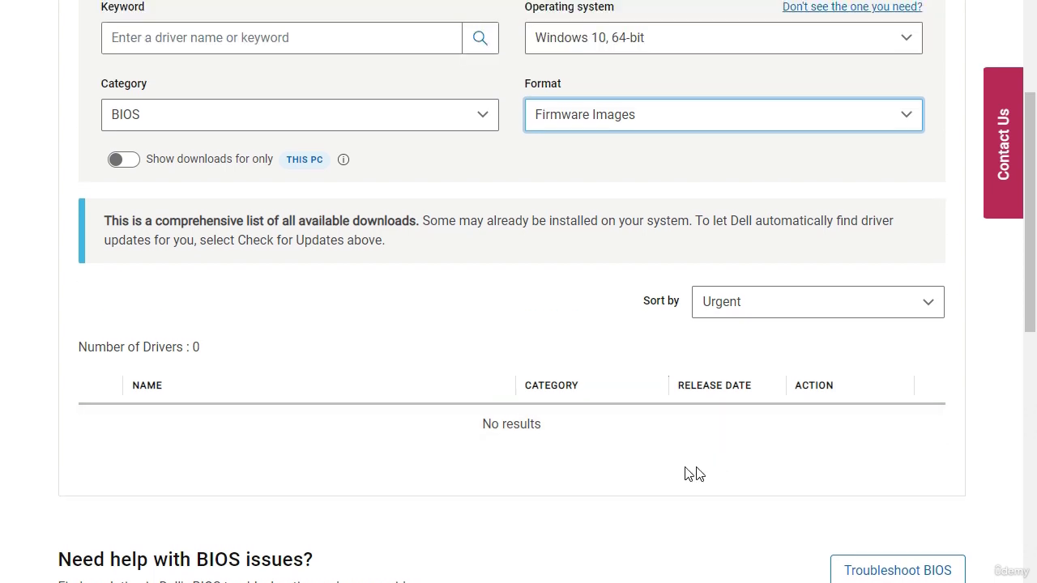
scroll(670, 463, "up", 1)
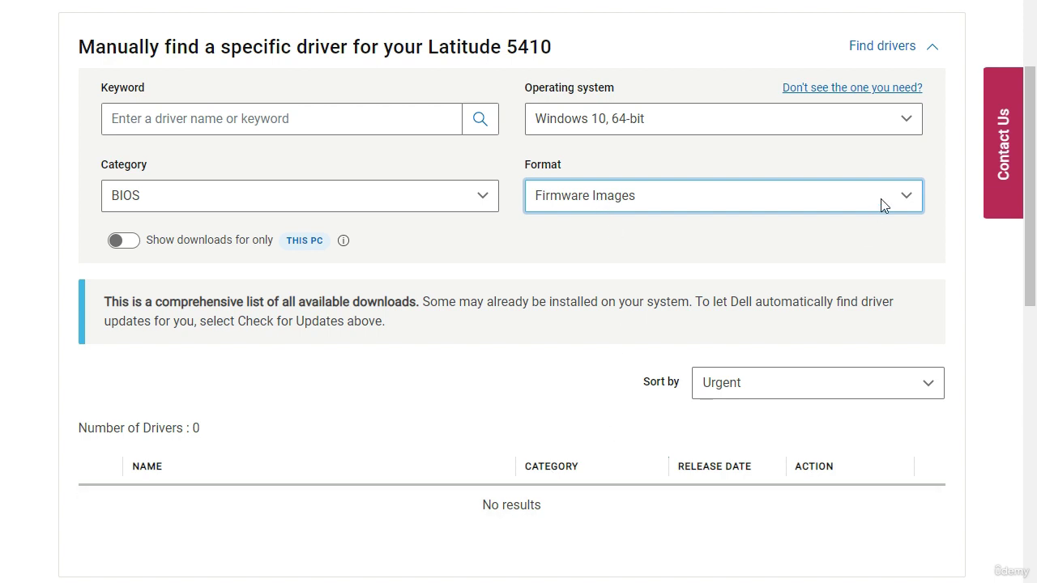
left_click(909, 200)
left_click(567, 223)
Examine the version, file name and description in the System BIOS driver's details, and collapse the details.
scroll(660, 254, "down", 1)
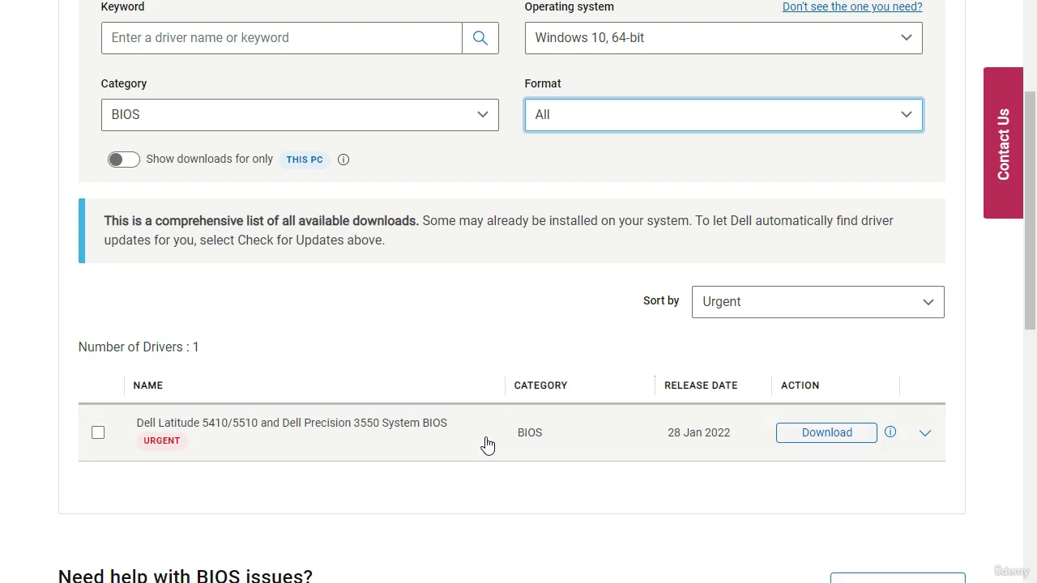
scroll(729, 364, "down", 2)
left_click(921, 273)
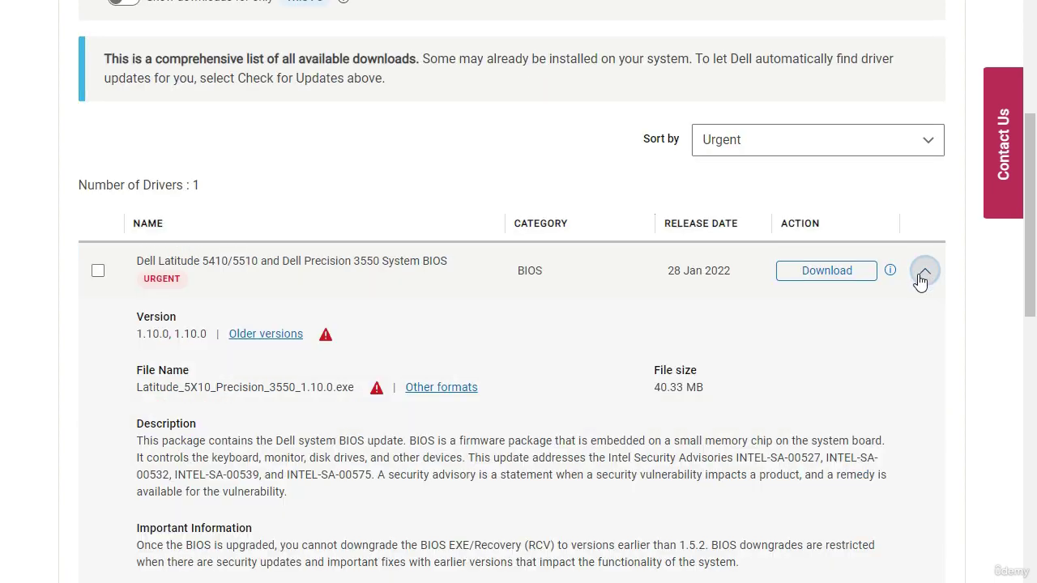
left_click(921, 273)
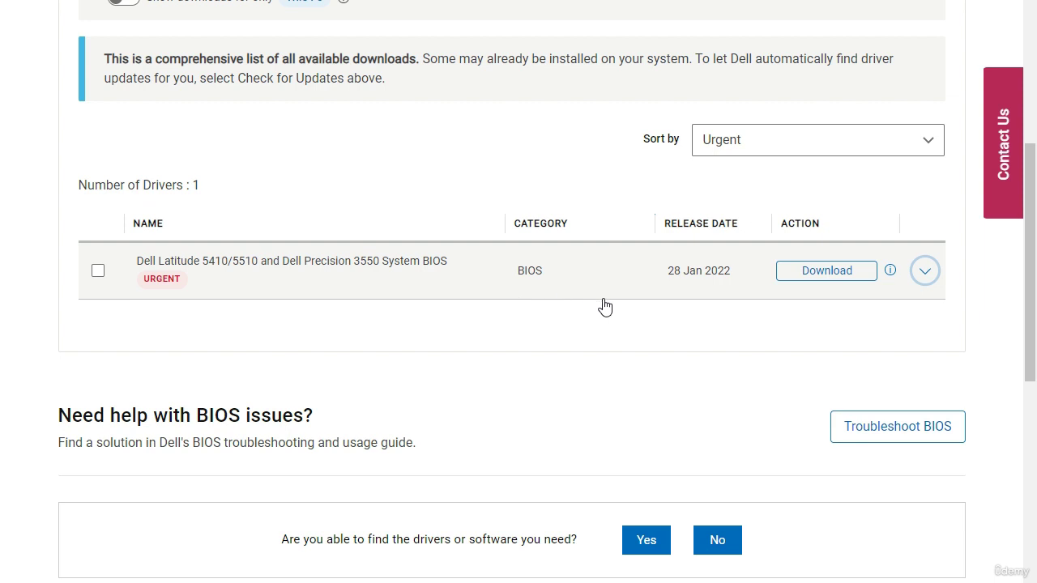
left_click(924, 272)
scroll(192, 386, "down", 2)
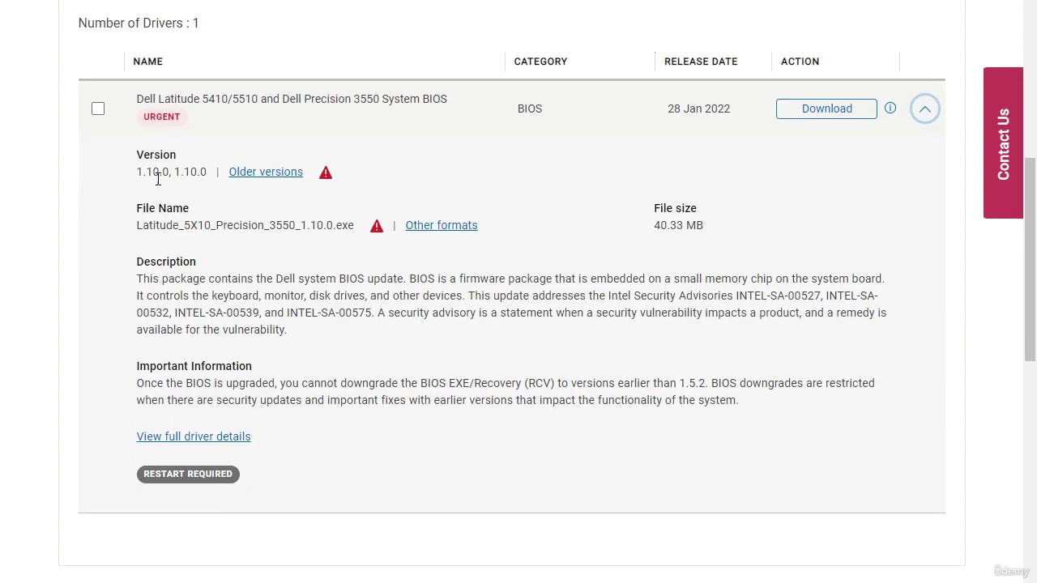
double_click(344, 226)
left_click(344, 228)
left_click(924, 109)
Download the Dell Latitude 5410/5510 and Dell Precision 3550 System BIOS file.
left_click(826, 109)
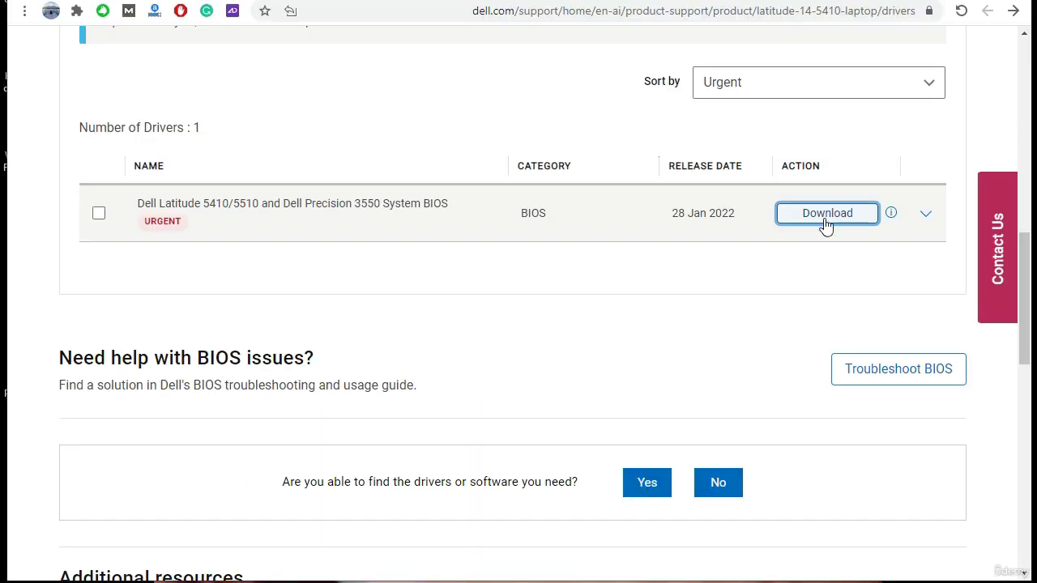
left_click(825, 221)
left_click(825, 220)
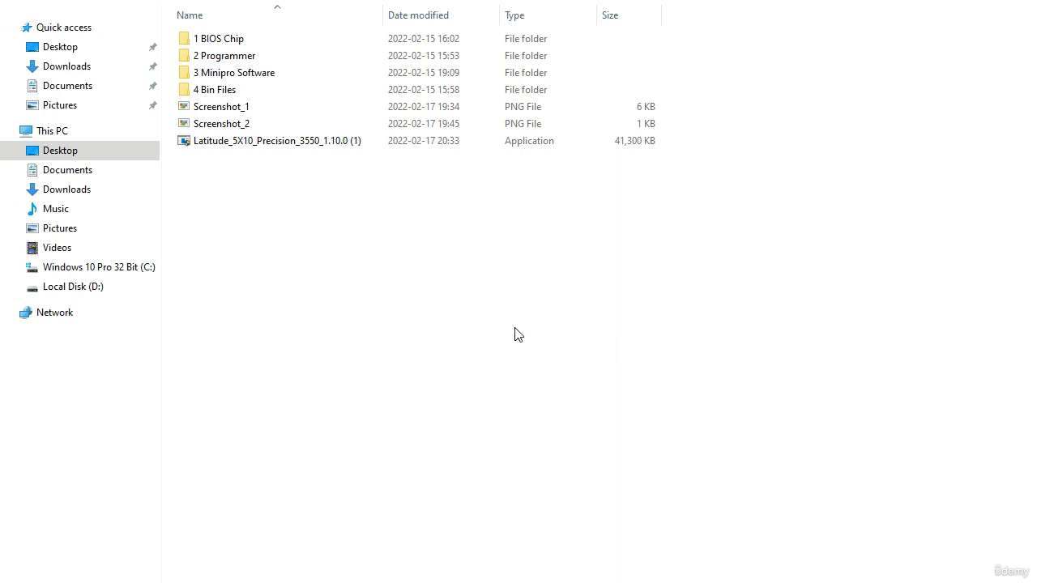
Widen the Name column and check the file type in the properties of Latitude_5X10_Precision_3550_1.10.0 (1).
left_click(377, 39)
left_click(318, 144)
left_click_drag(385, 17, 506, 16)
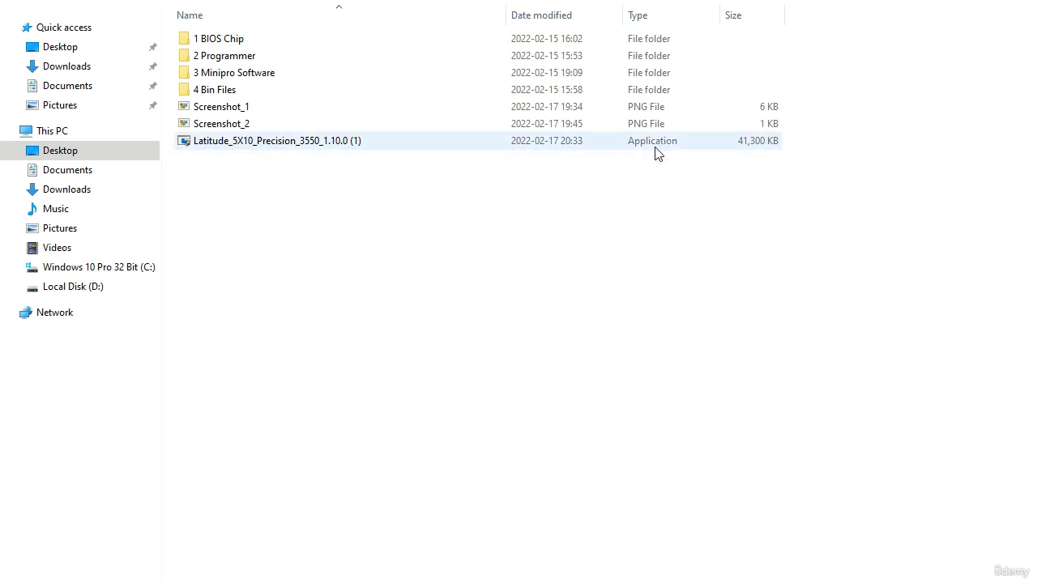
right_click(258, 151)
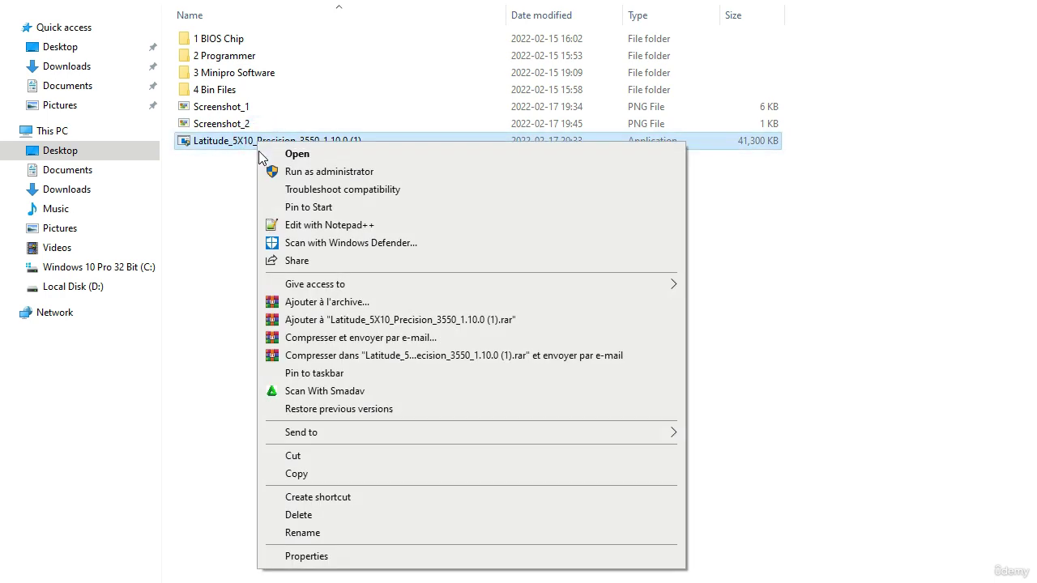
left_click(314, 558)
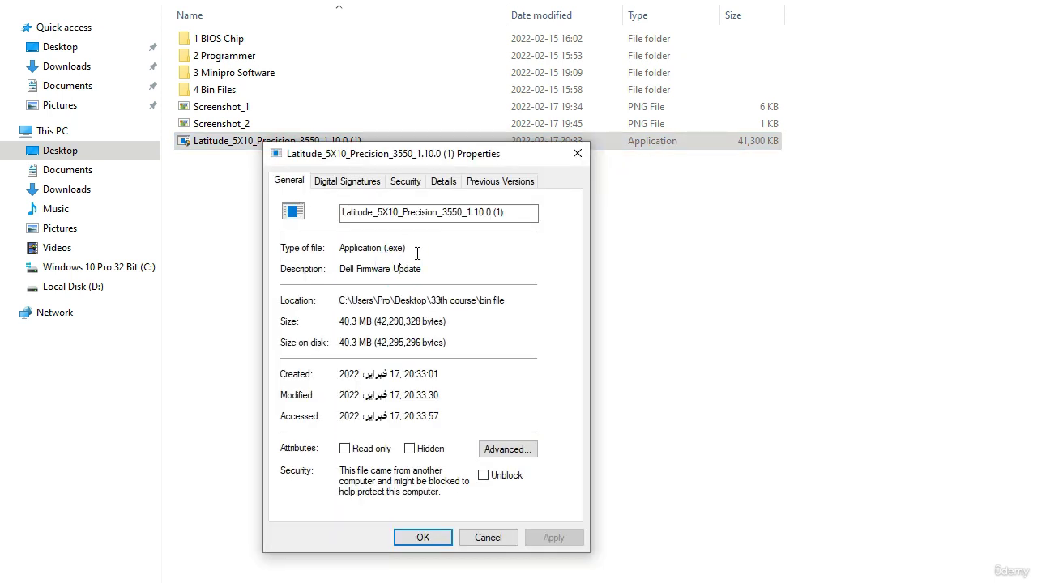
left_click(576, 153)
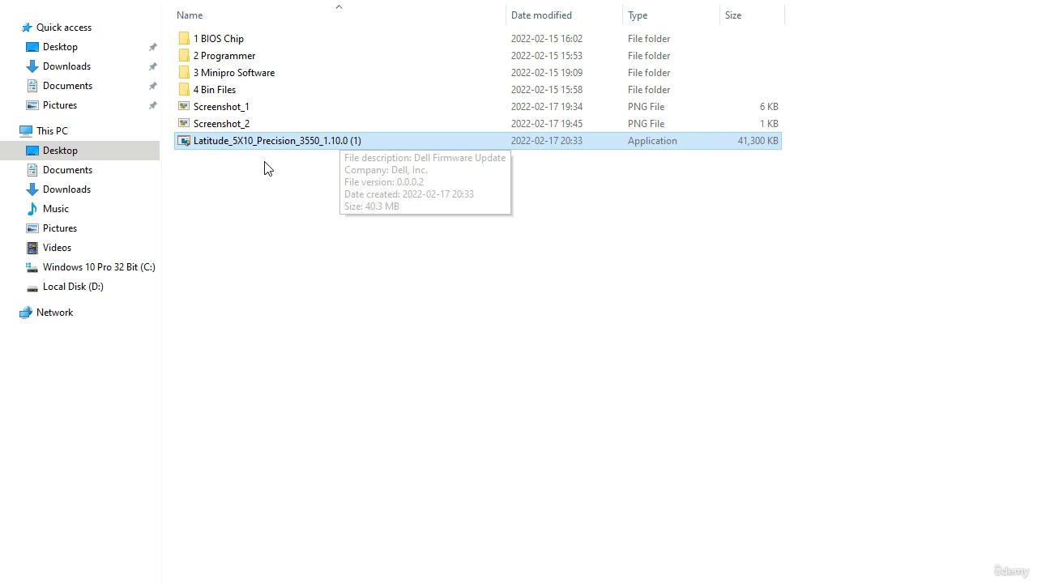
Create a folder named "exe to bin" in the same location as the downloaded BIOS application.
right_click(397, 269)
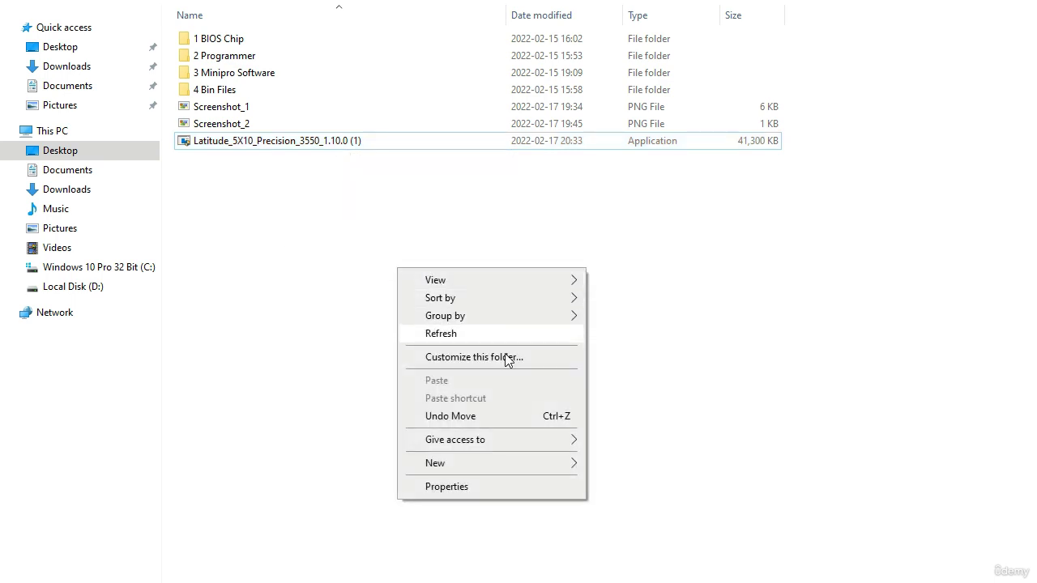
left_click(435, 465)
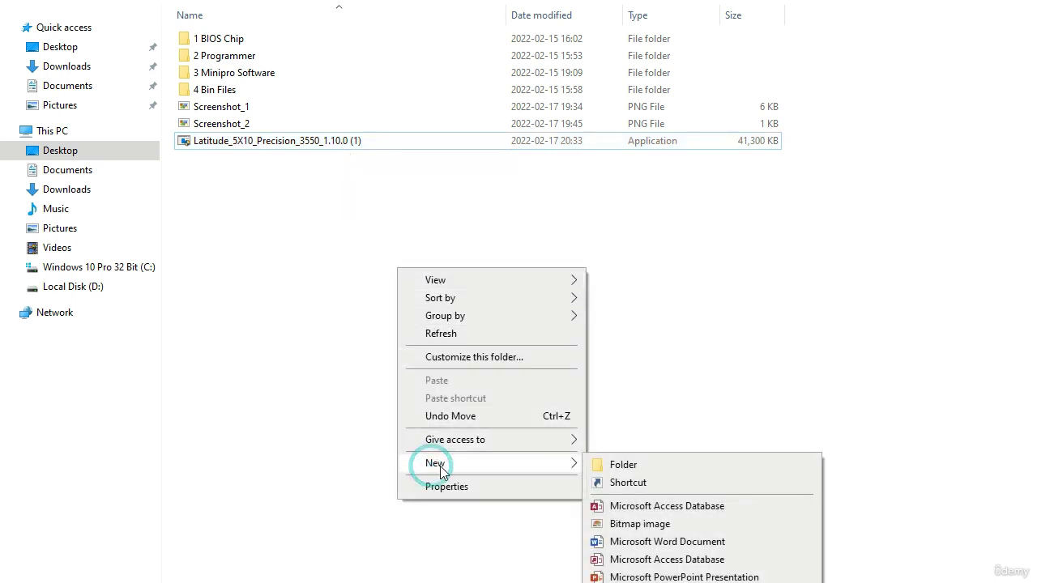
left_click(628, 463)
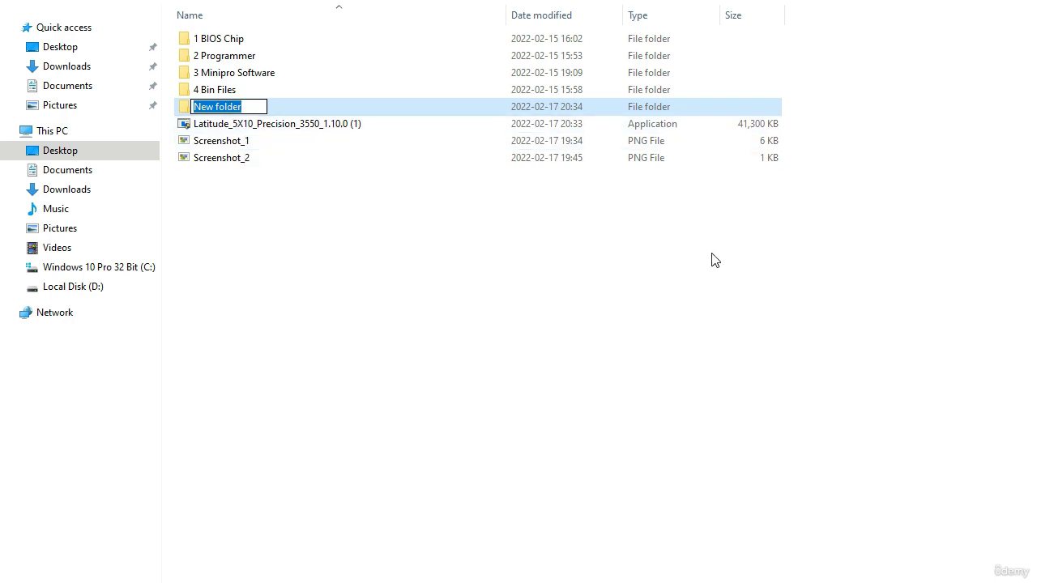
type("e")
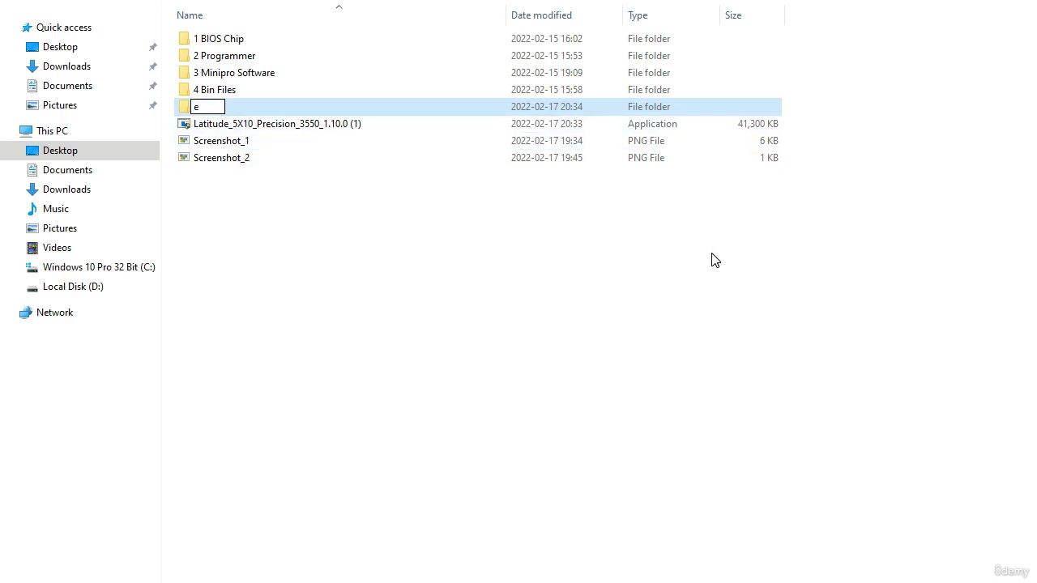
type("xe to b")
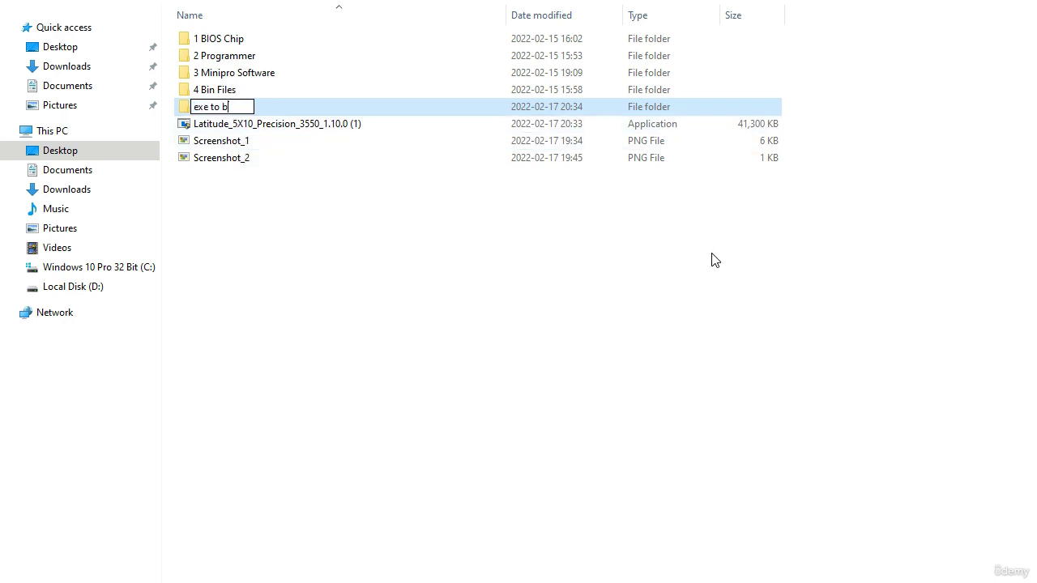
type("i")
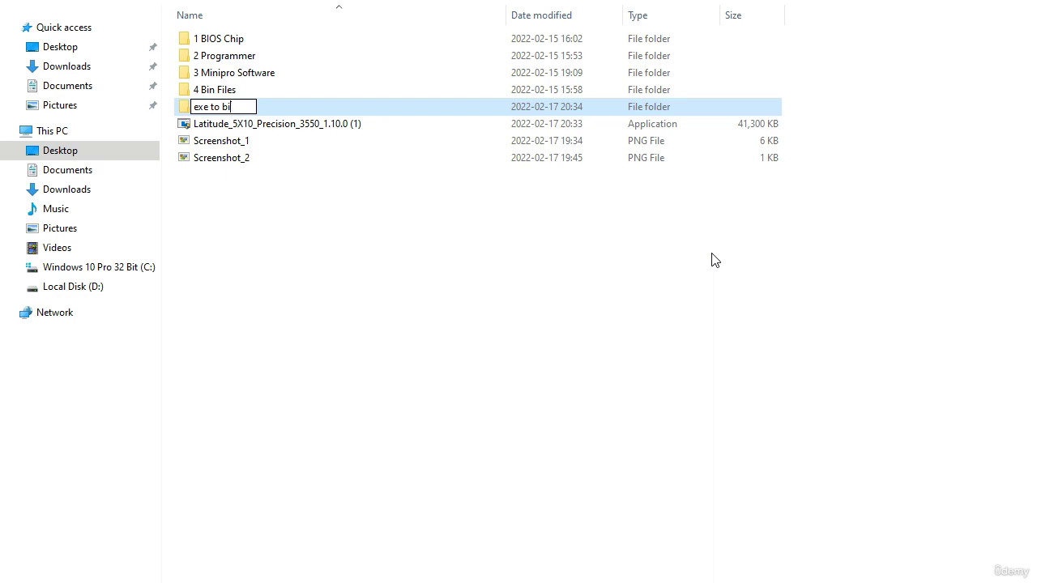
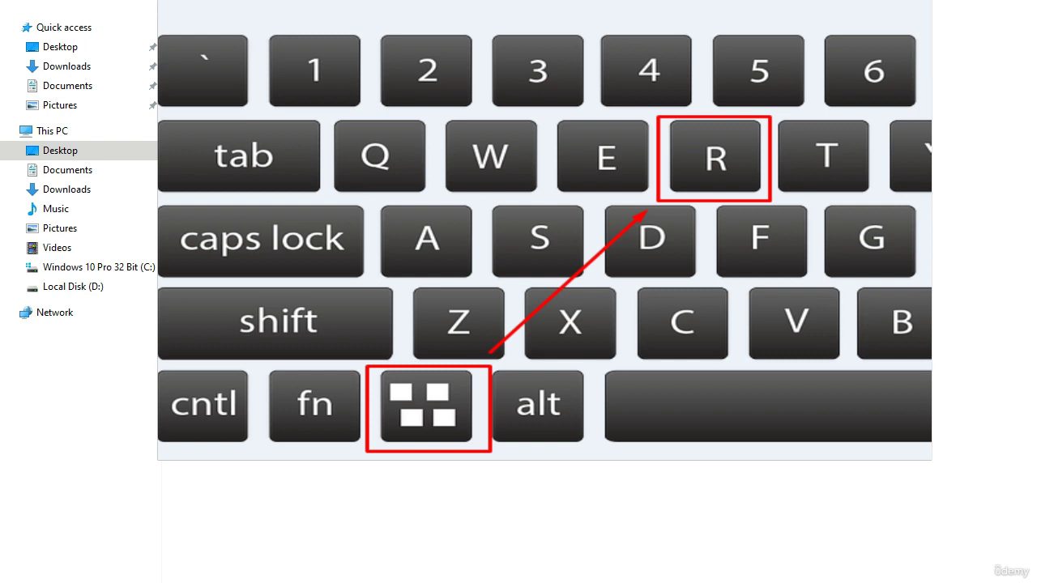
Launch a Command Prompt by running cmd, and reposition its window so the prompt is readable.
key("super+r")
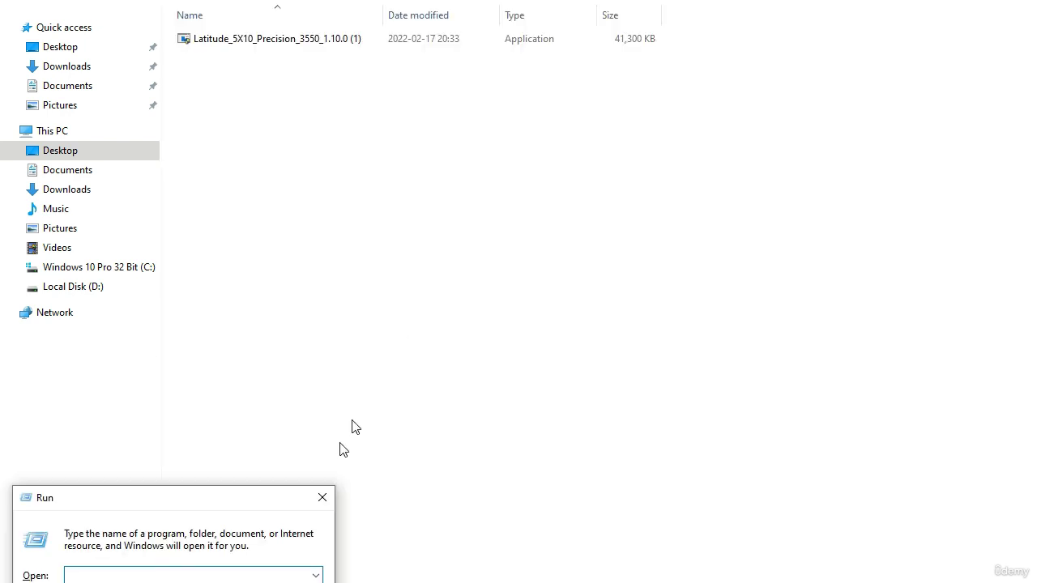
left_click_drag(269, 512, 521, 295)
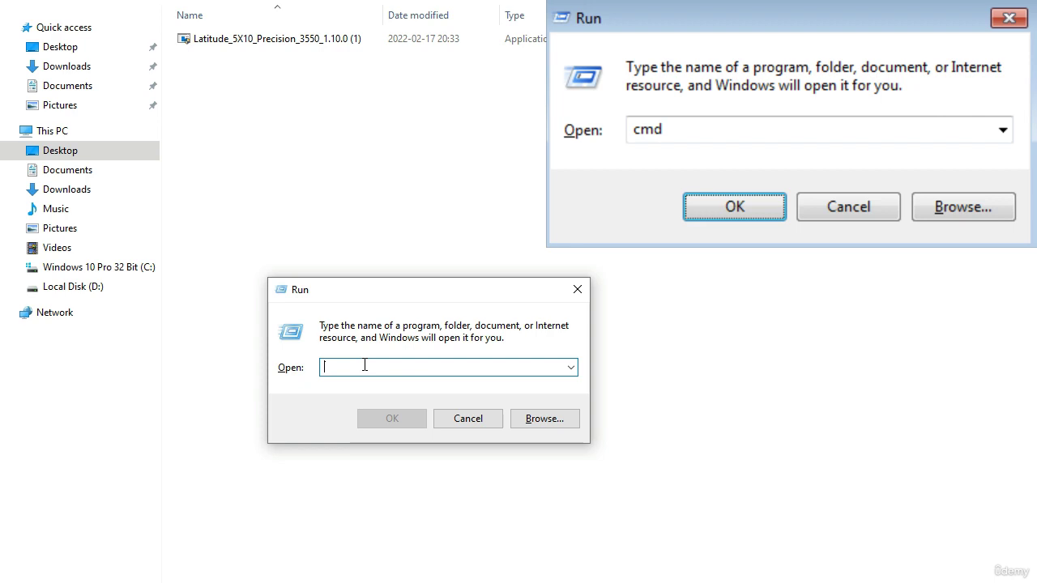
type("cmd")
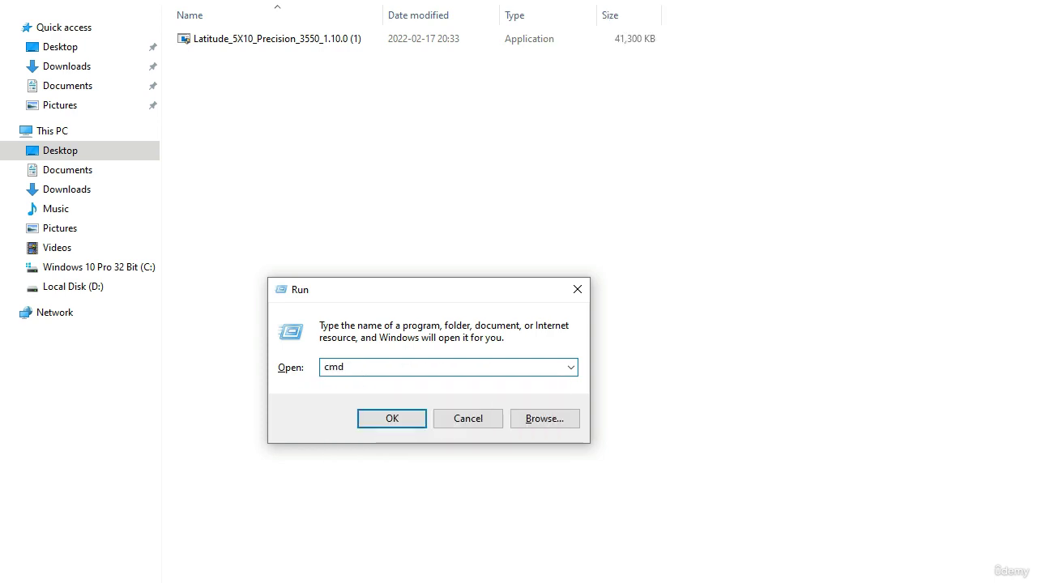
key("Return")
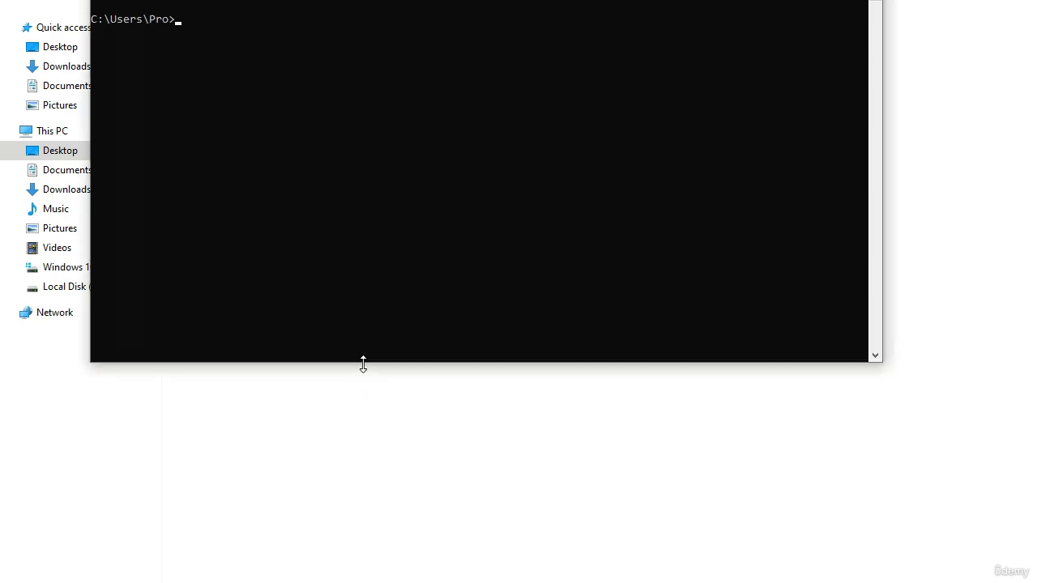
left_click_drag(553, 22, 589, 170)
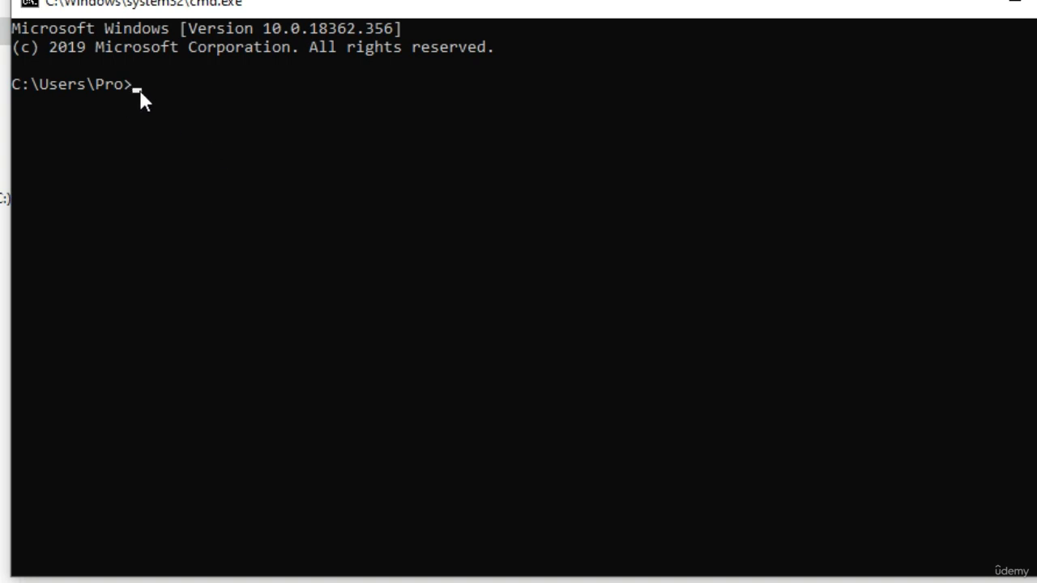
Copy the "exe to bin" folder's path and change the Command Prompt directory to C:\Users\Pro\Desktop\33th course\bin file\exe to bin.
type("cd")
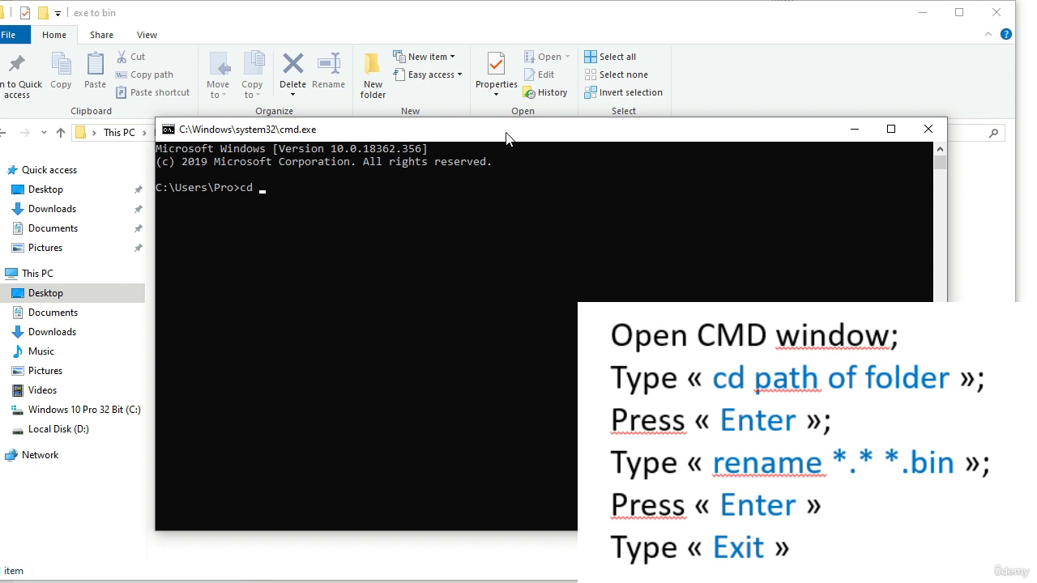
left_click_drag(506, 138, 509, 195)
left_click(430, 132)
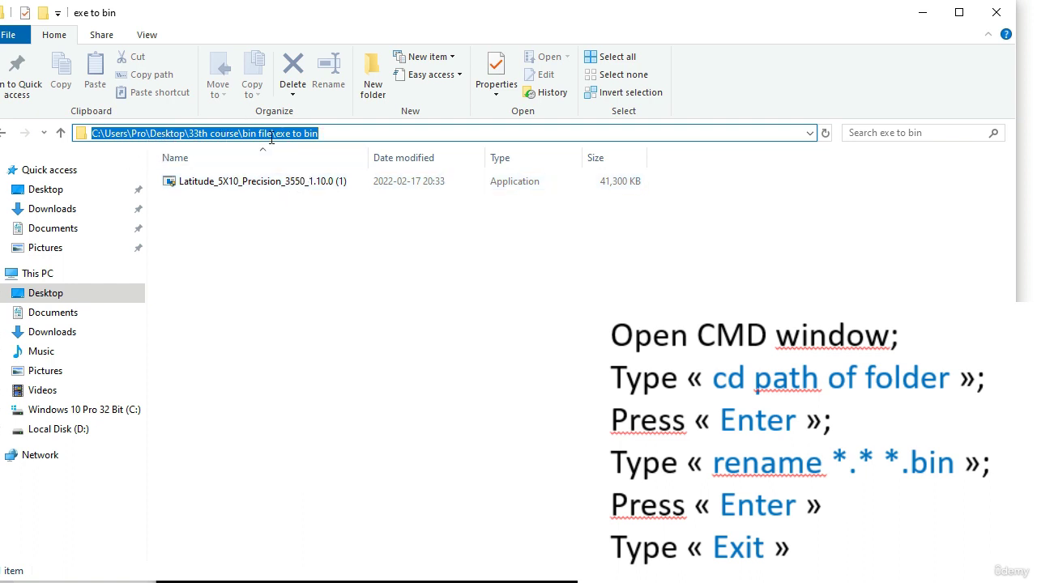
right_click(305, 137)
left_click(344, 188)
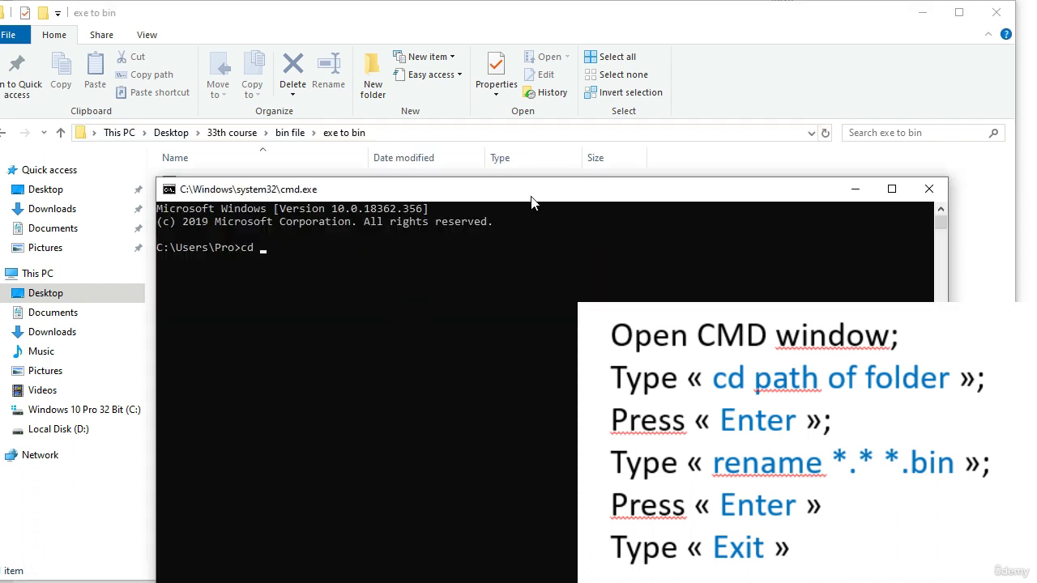
left_click_drag(532, 202, 515, 132)
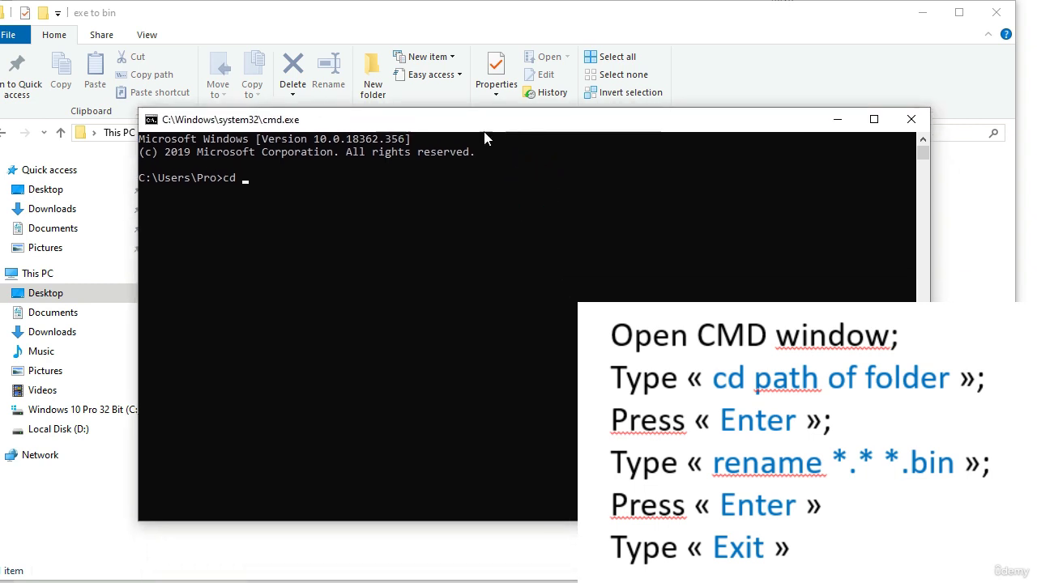
key("Return")
type("cd C:\\Users\\Pro\\Desktop\\33th course\\bin file\\exe to bin")
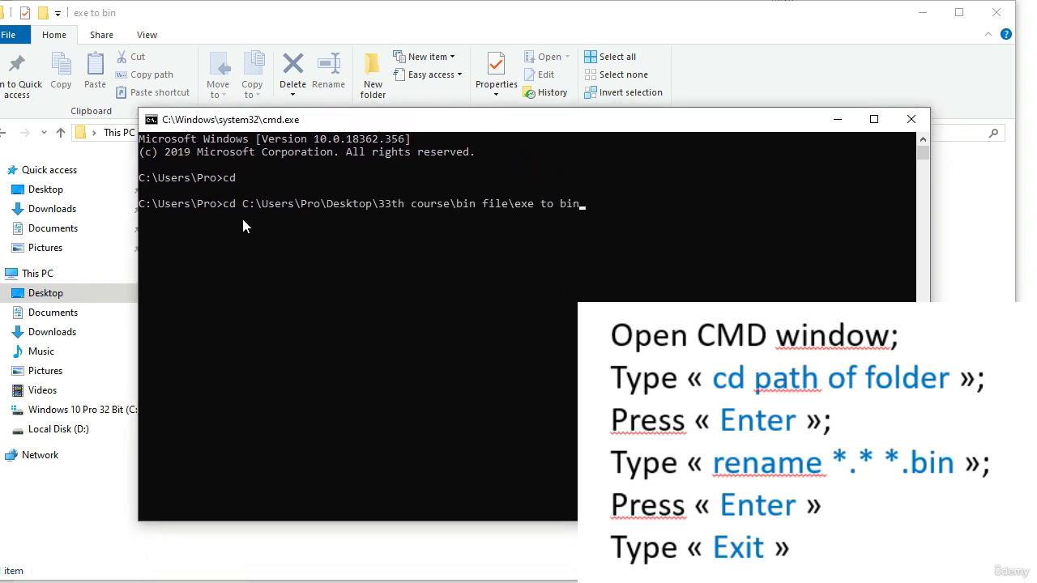
key("Return")
left_click_drag(430, 120, 419, 144)
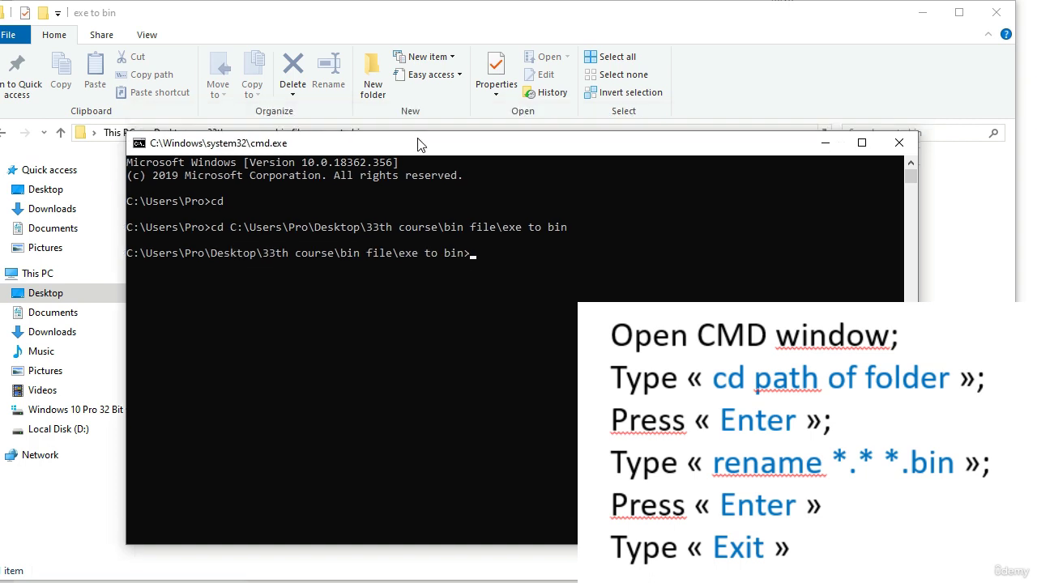
Convert the folder's file extension with the command rename *.* *.bin, and exit the Command Prompt.
type("re")
key("super+space")
type("ename *")
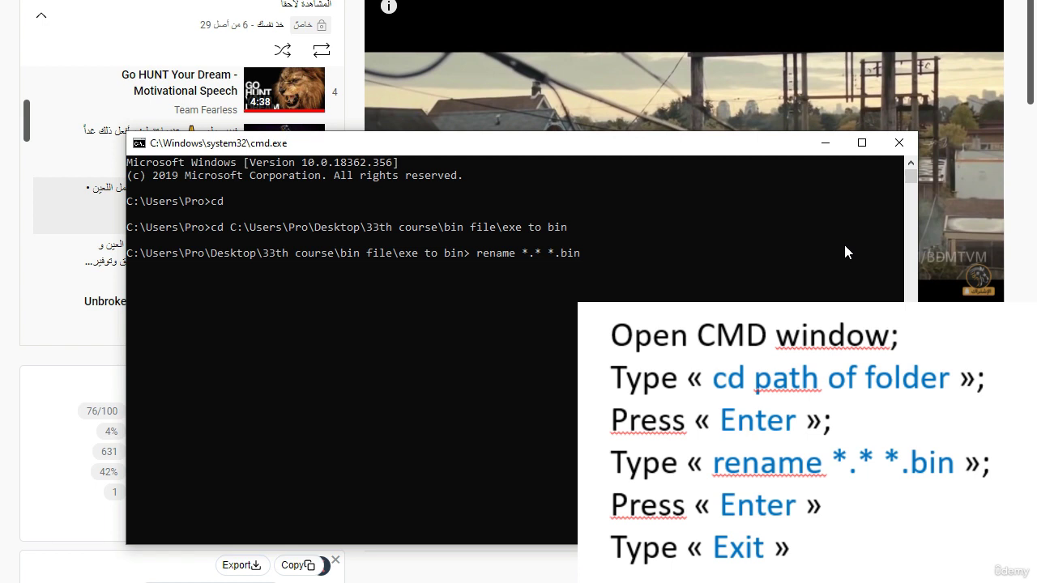
key("Return")
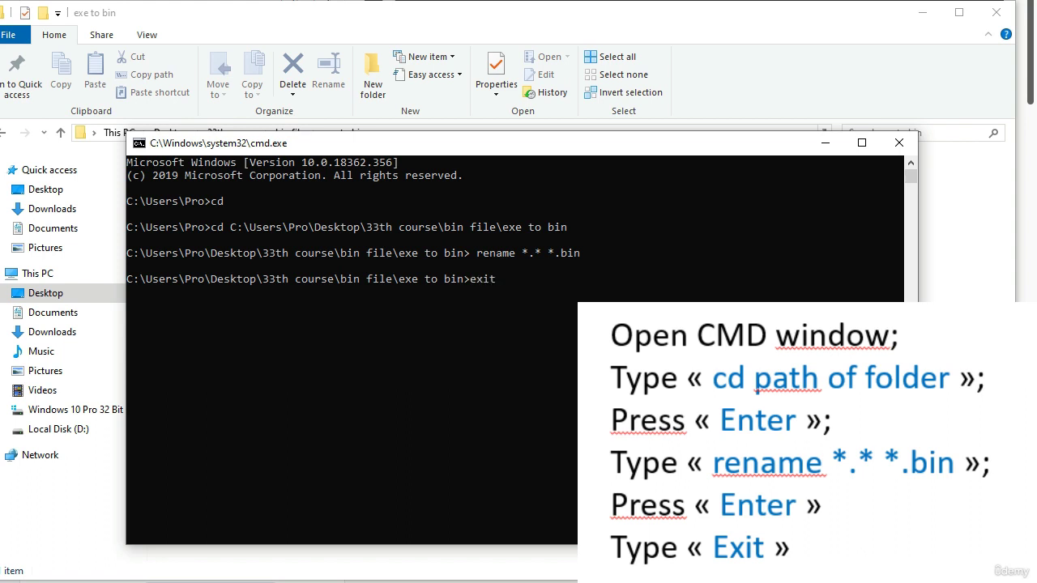
key("Return")
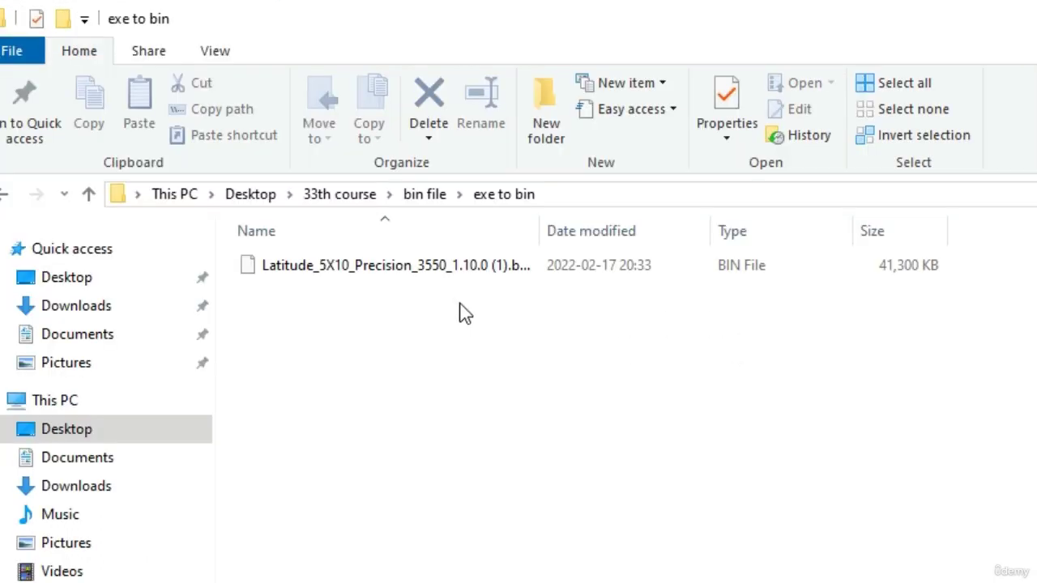
Widen the Name column to read the renamed file's full name, and check its file type in its properties.
left_click(727, 274)
left_click(614, 303)
left_click(367, 272)
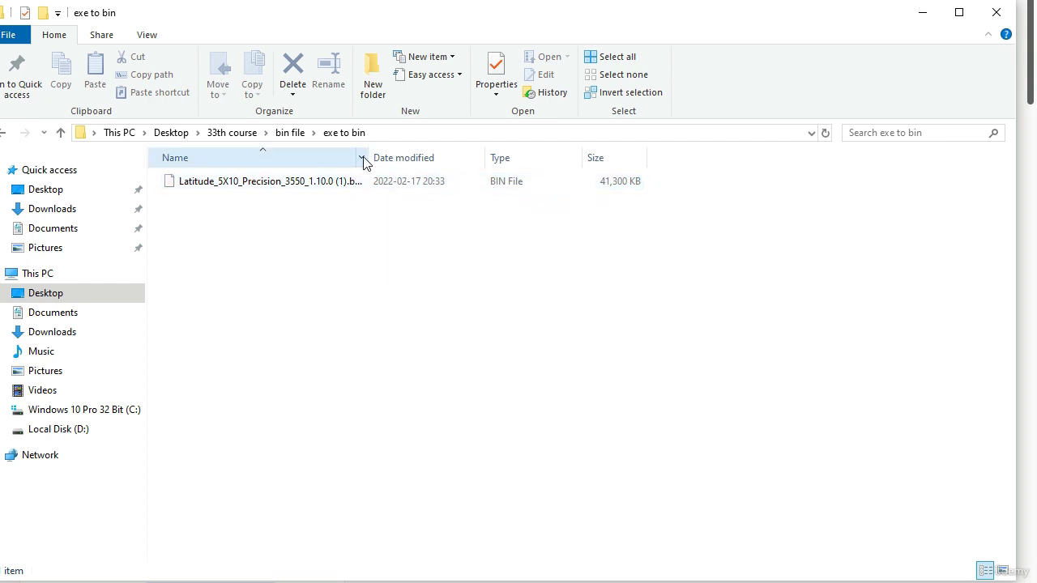
left_click_drag(367, 154, 496, 154)
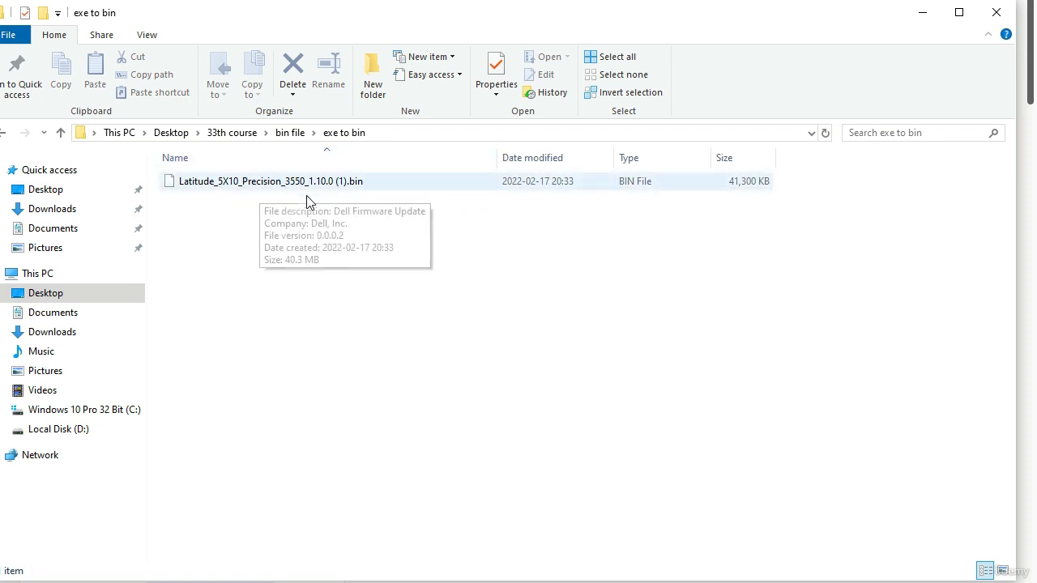
right_click(254, 186)
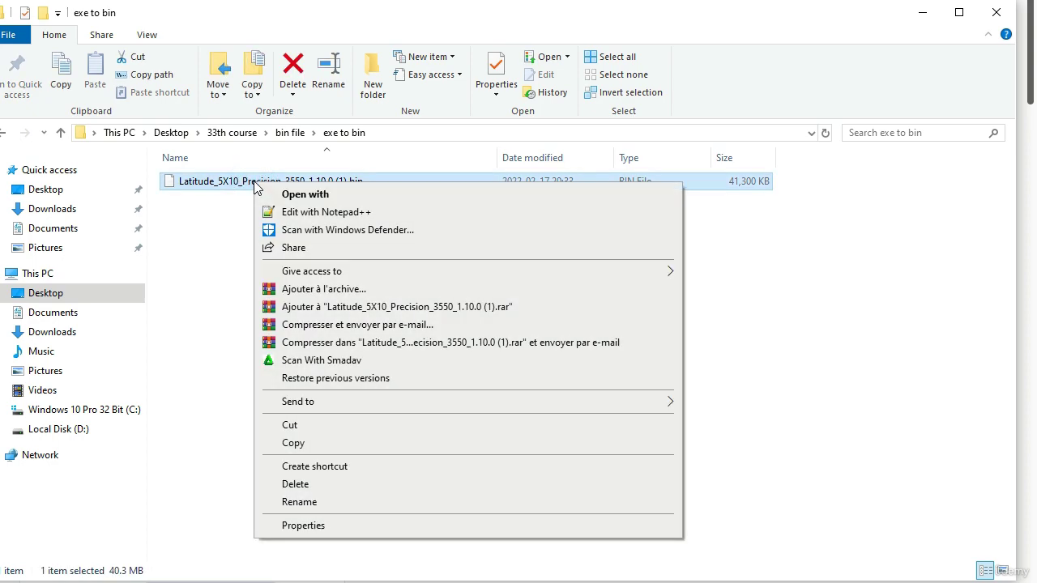
left_click(312, 527)
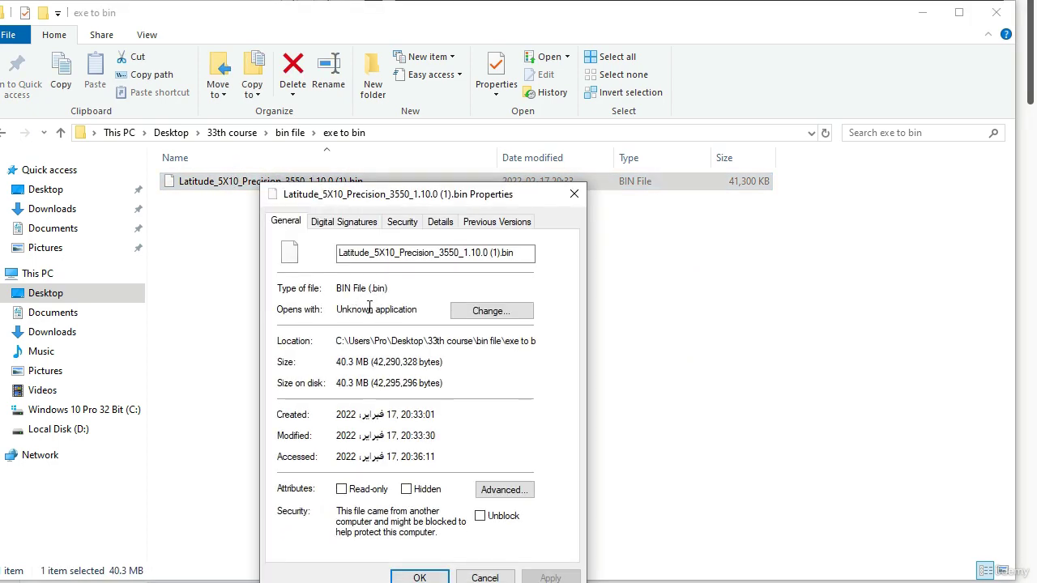
left_click_drag(373, 288, 387, 289)
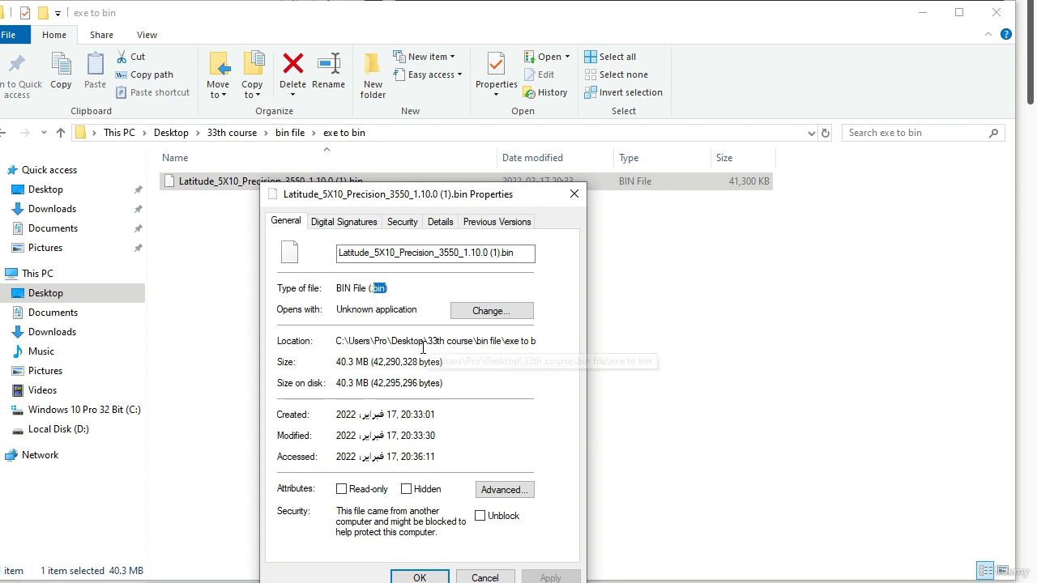
left_click(572, 195)
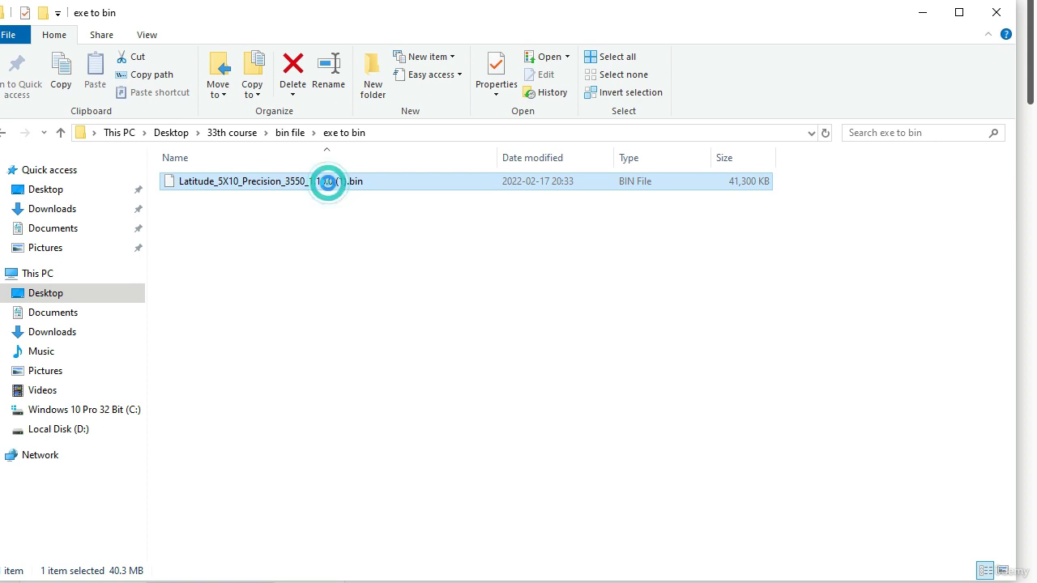
Open the Latitude_5X10_Precision_3550_1.10.0 (1).bin file in Notepad++, look through its contents, and close the editor.
right_click(330, 188)
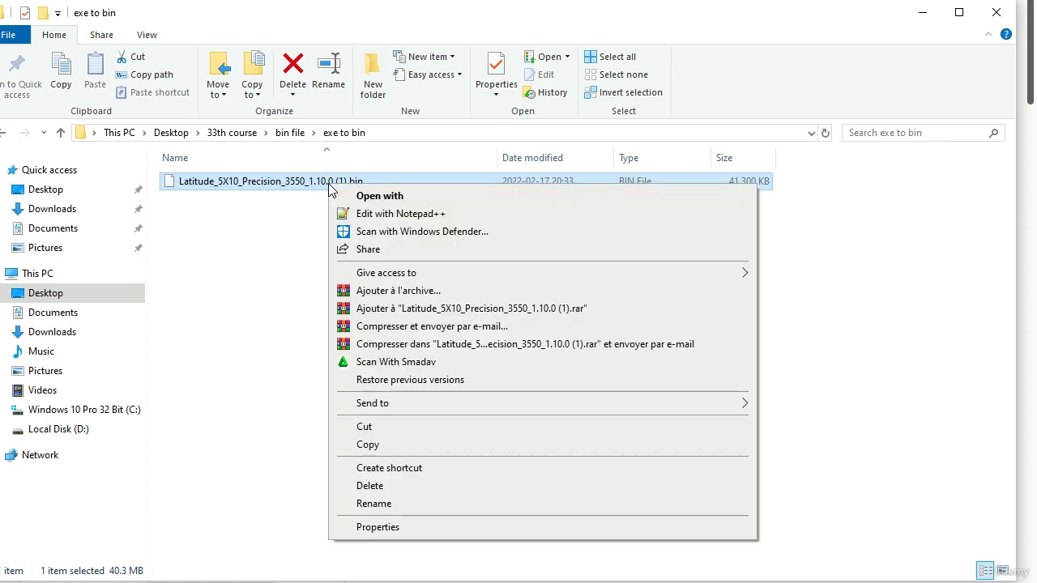
left_click(410, 215)
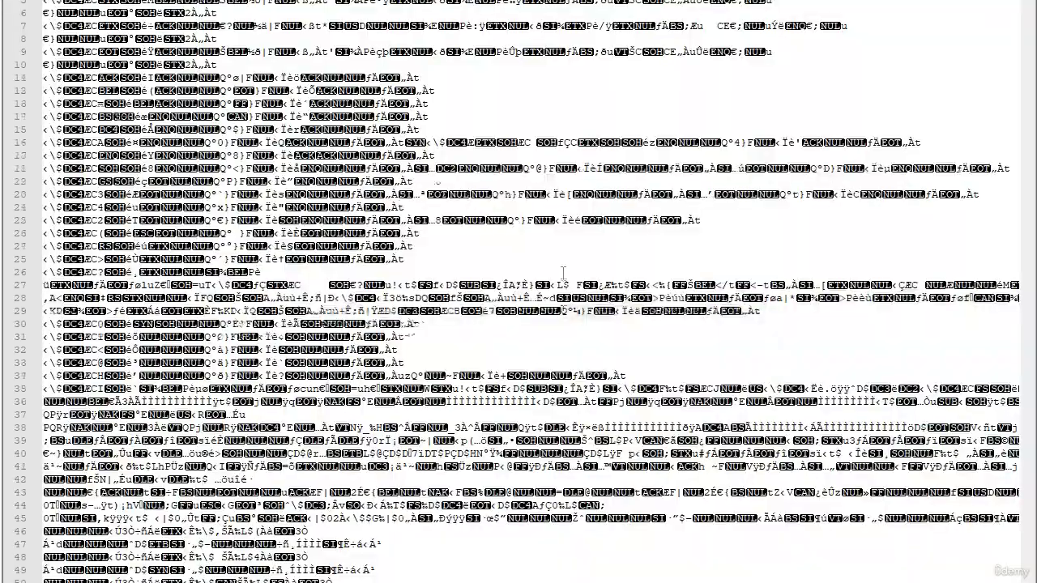
scroll(563, 272, "down", 17)
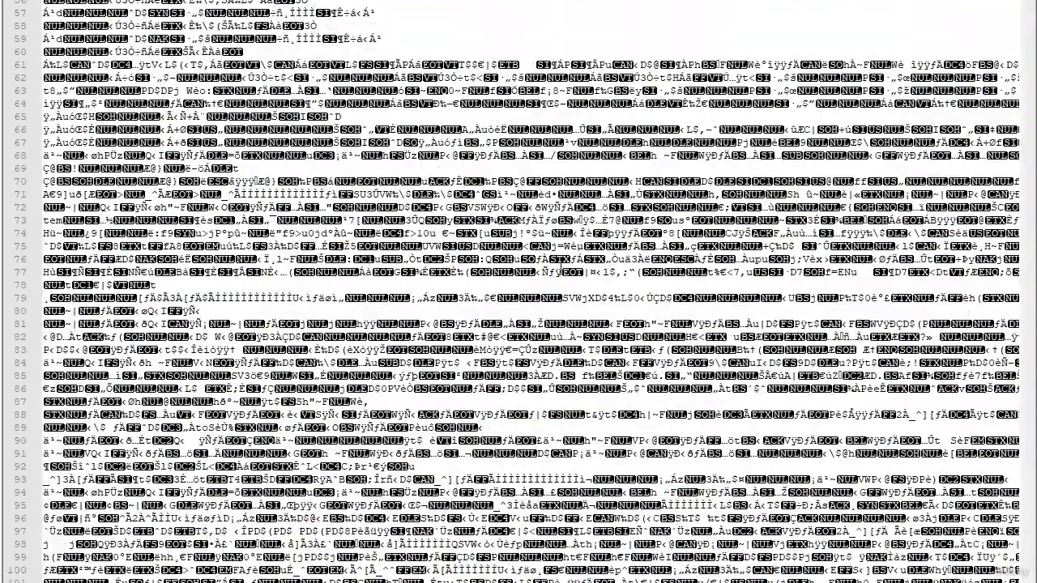
key("alt+F4")
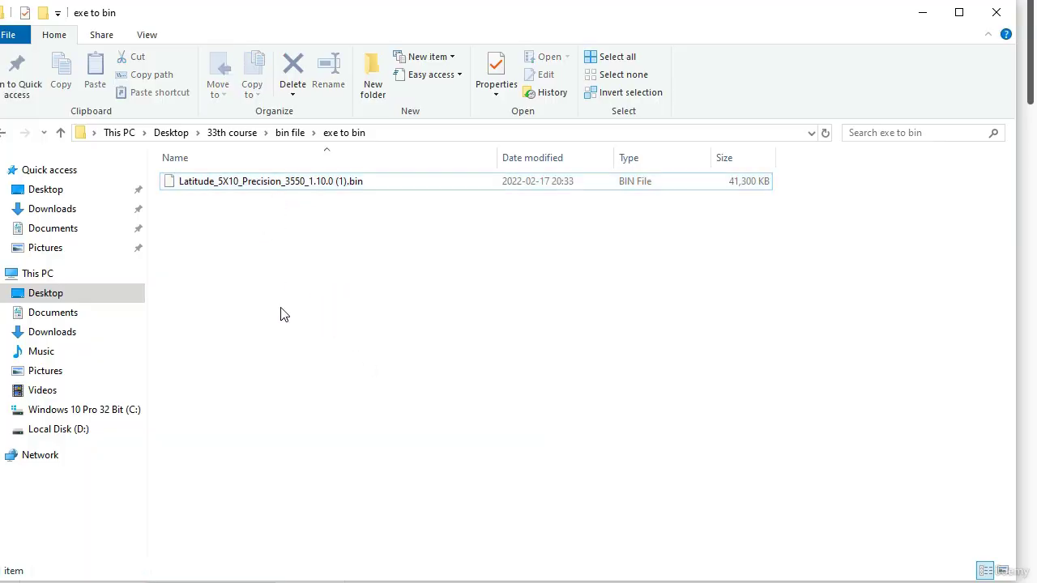
Launch MiniPro Programmer and load Latitude_5X10_Precision_3550_1.10.0 (1).bin from the "exe to bin" folder in BINARY format with Normal load mode.
key("super")
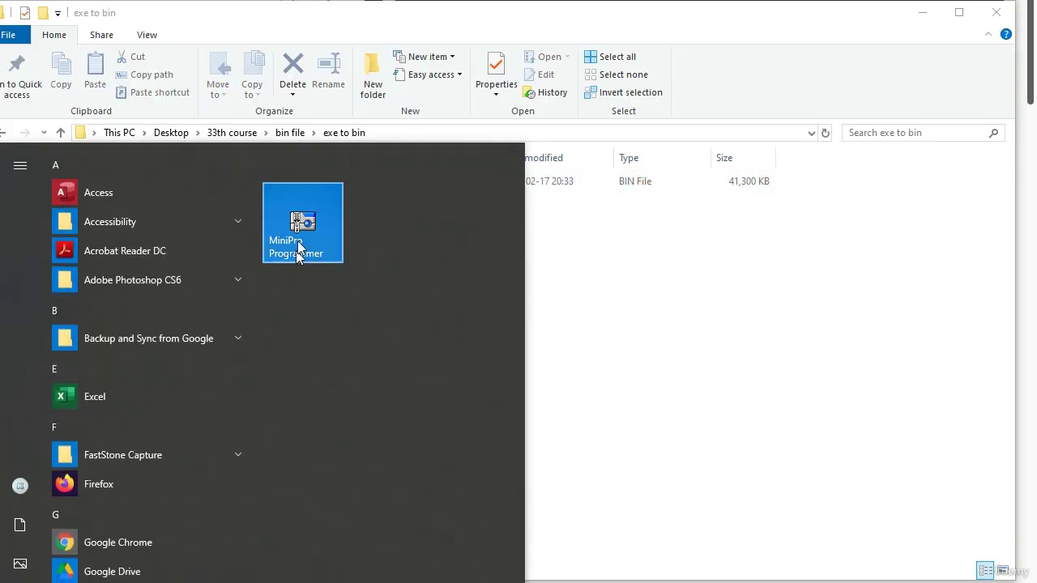
left_click(302, 224)
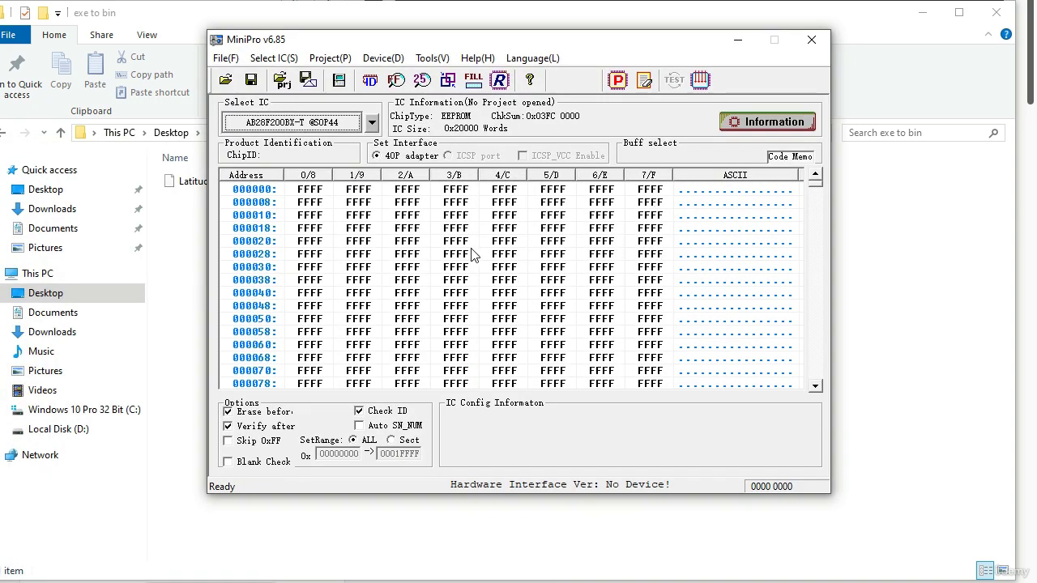
left_click(227, 60)
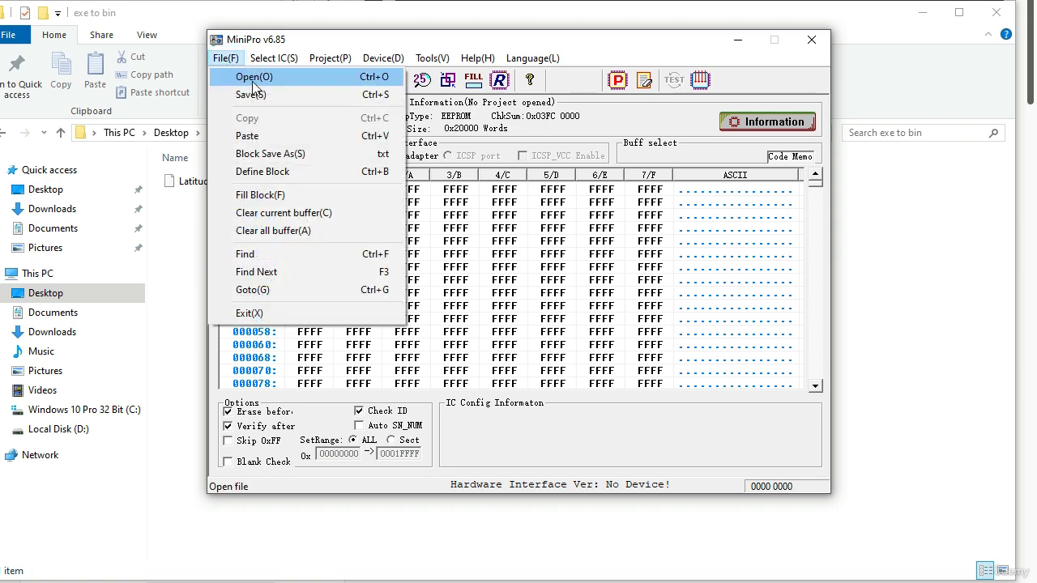
left_click(253, 77)
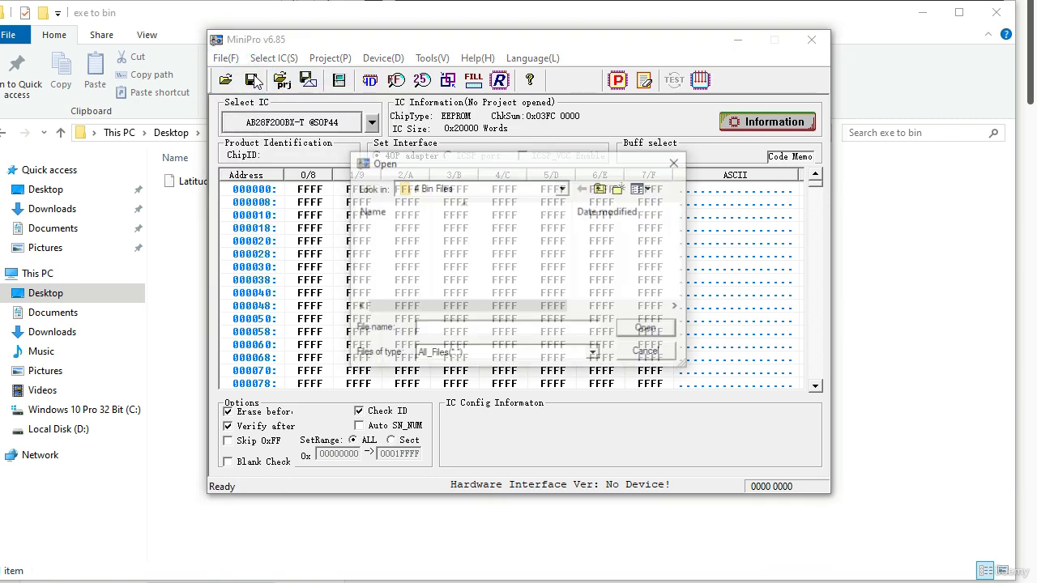
key("BackSpace")
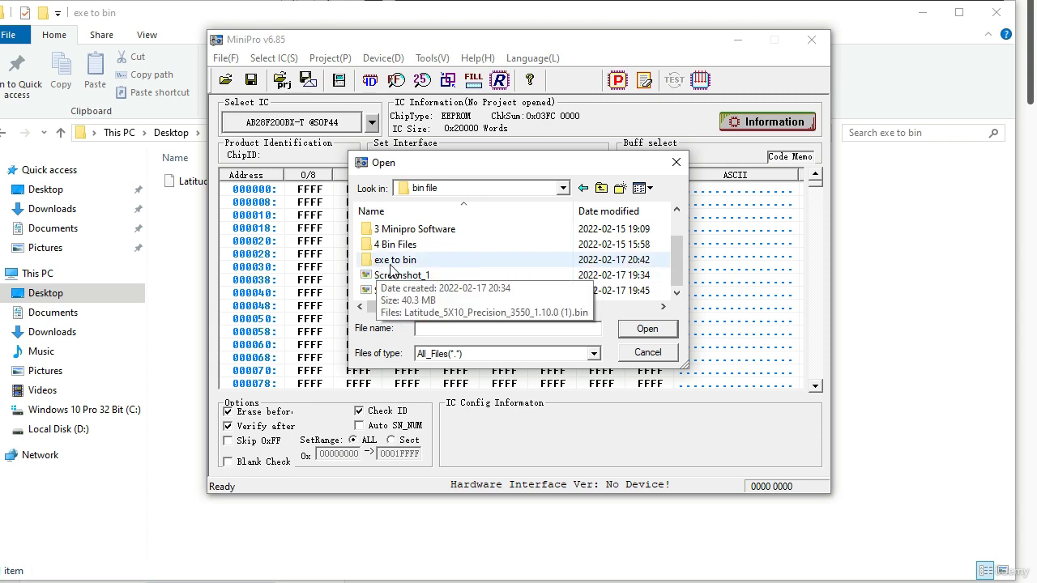
double_click(403, 264)
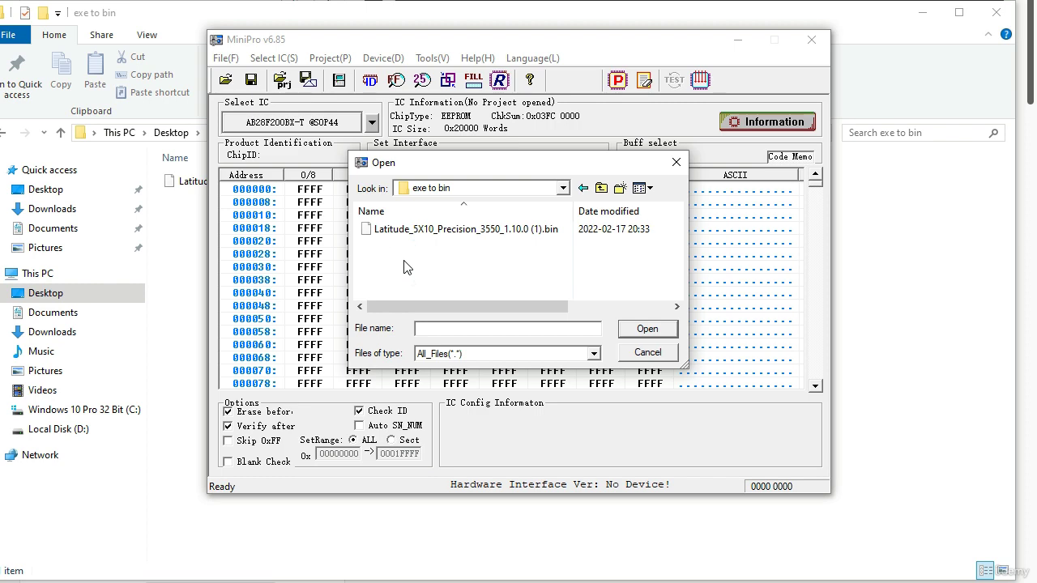
left_click(450, 231)
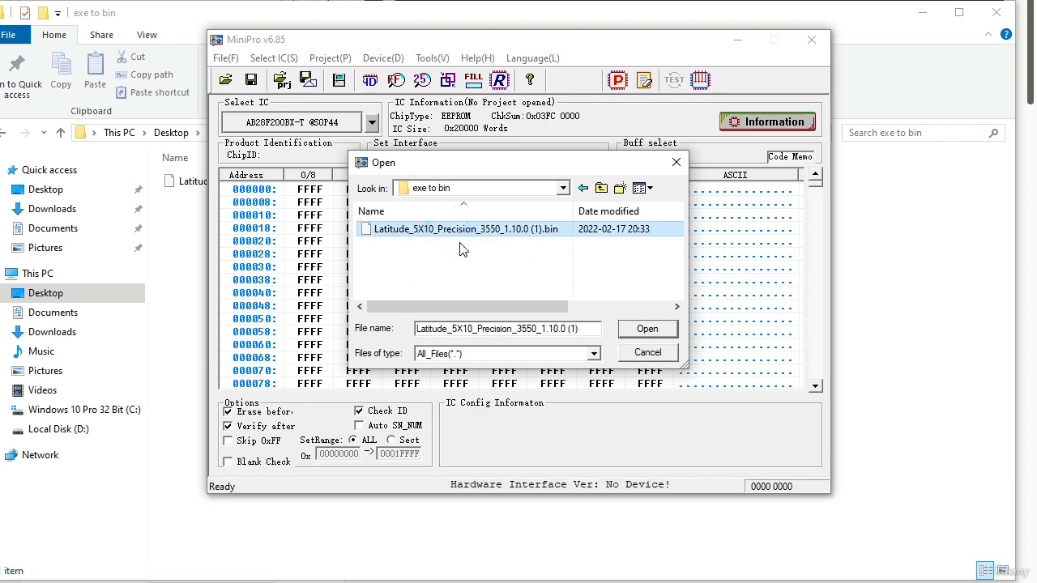
left_click(648, 329)
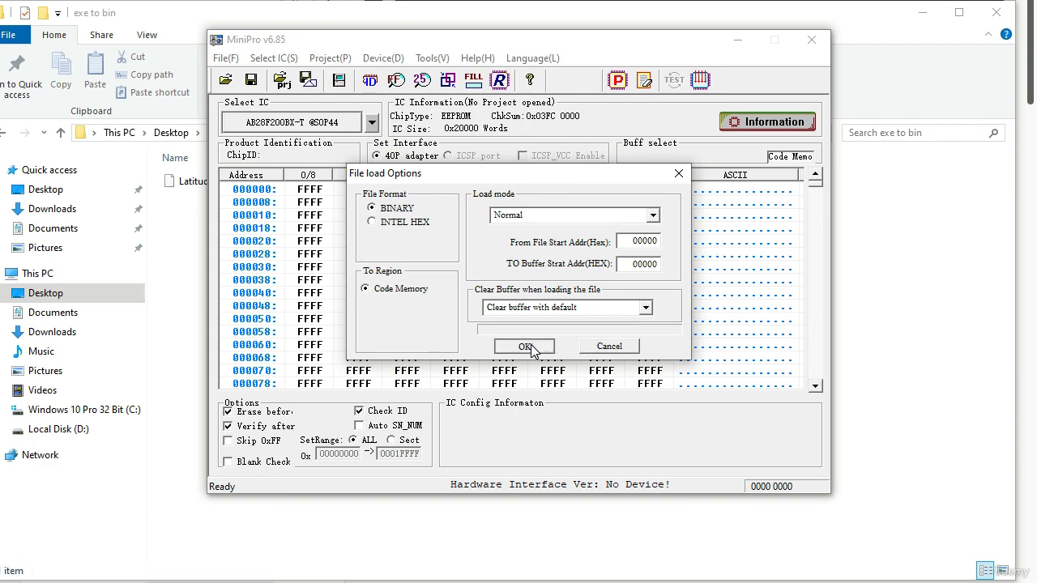
left_click(524, 347)
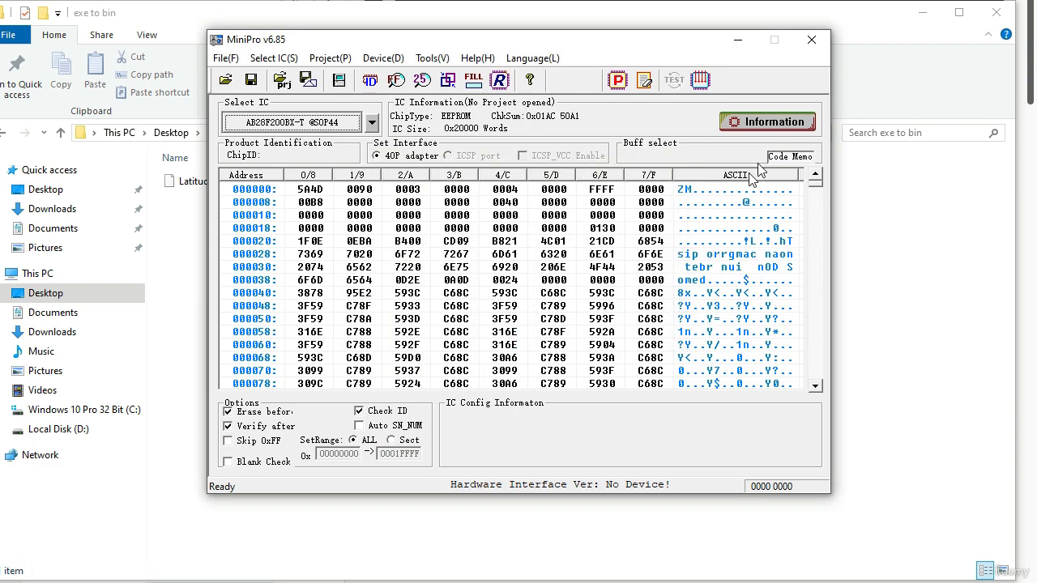
Look through the loaded BIOS data in the buffer, and try to program it into the AB28F200BX-T chip's code memory.
scroll(464, 300, "down", 3)
scroll(484, 282, "up", 3)
scroll(418, 288, "down", 8)
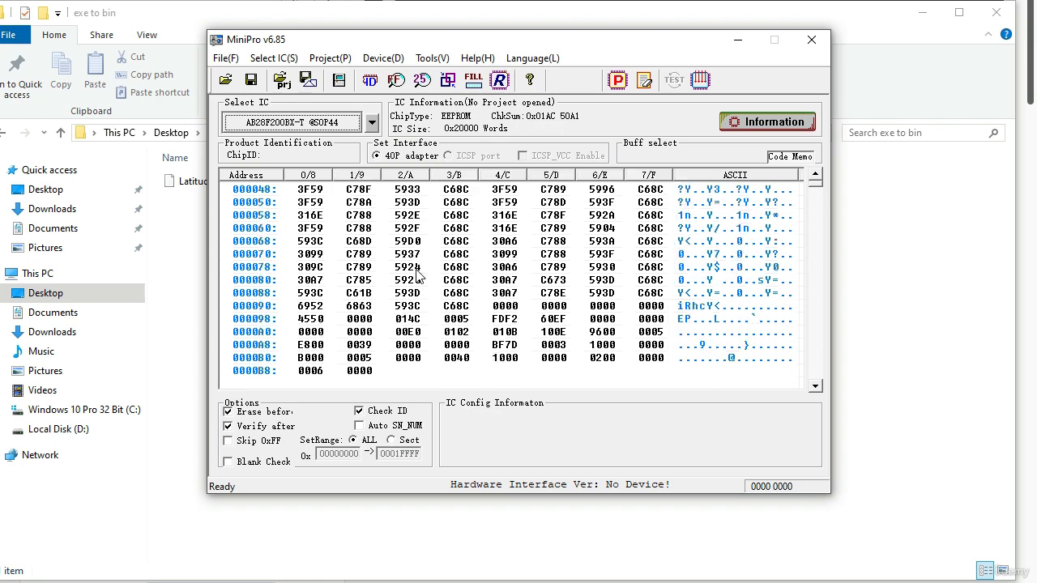
scroll(501, 256, "down", 20)
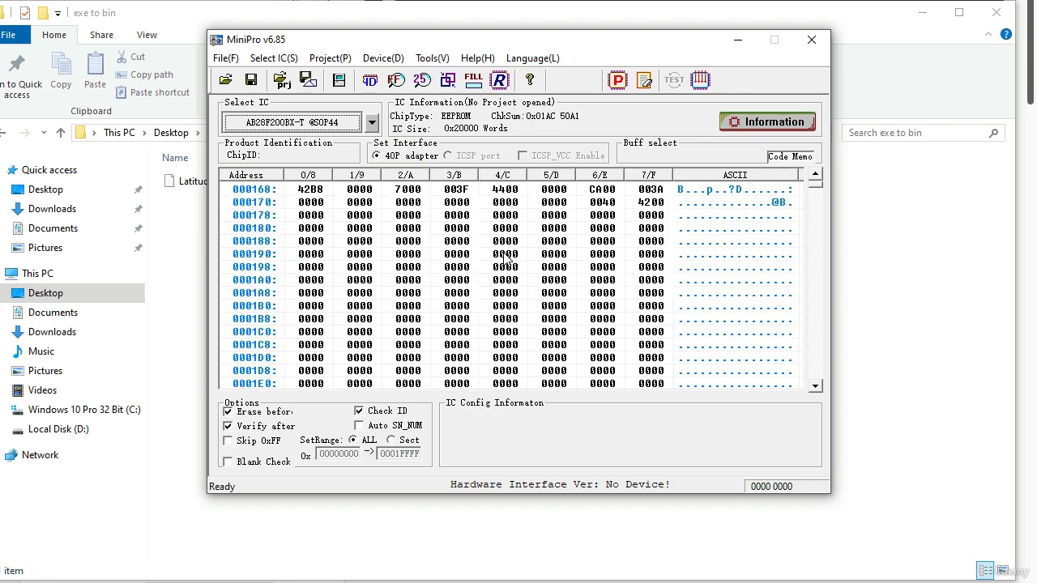
left_click_drag(816, 192, 812, 216)
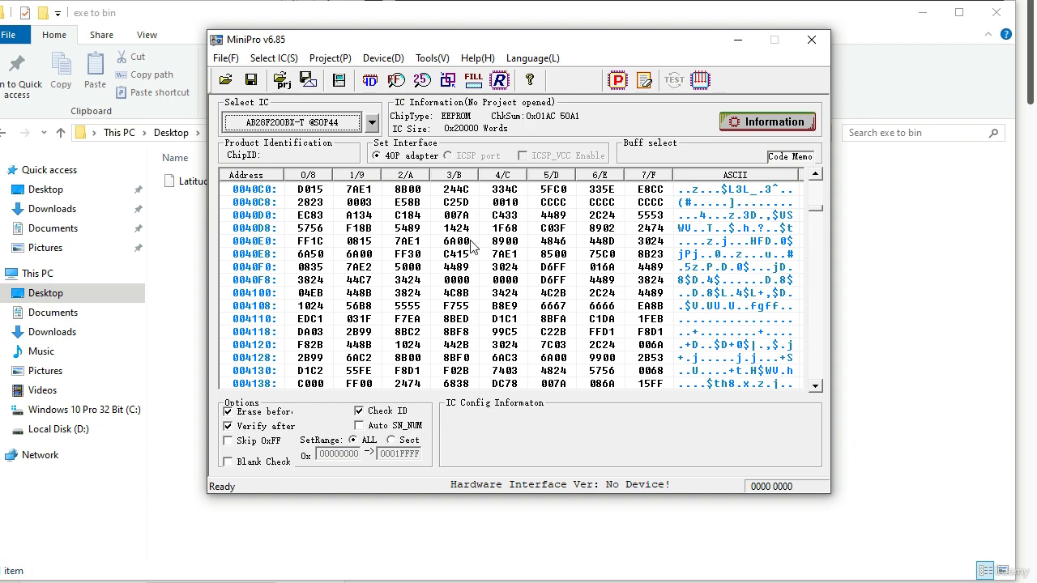
left_click(617, 80)
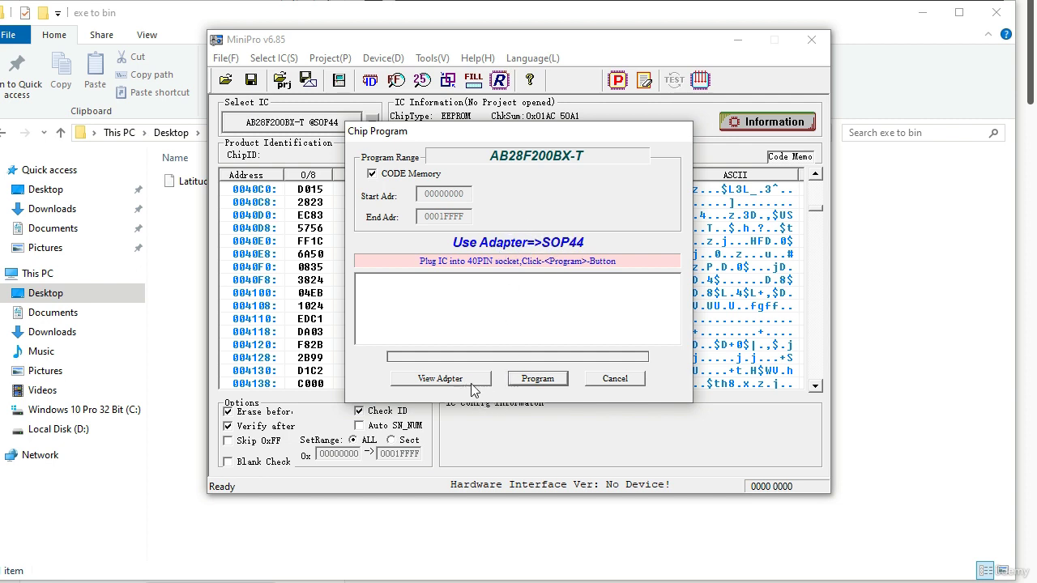
left_click(536, 379)
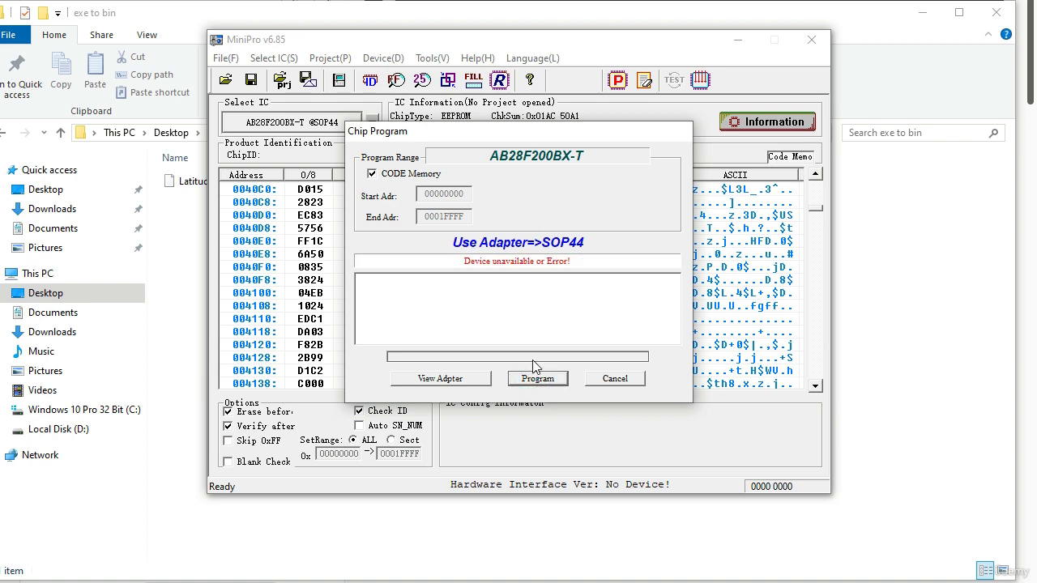